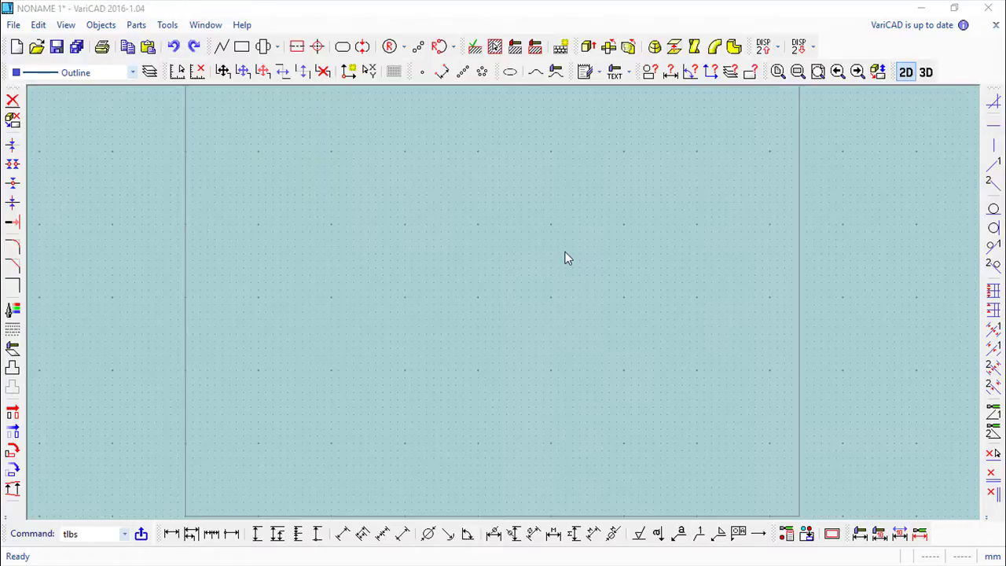
Step: Switch to 3D modeling space, then return to the empty 2D drawing area
click(927, 72)
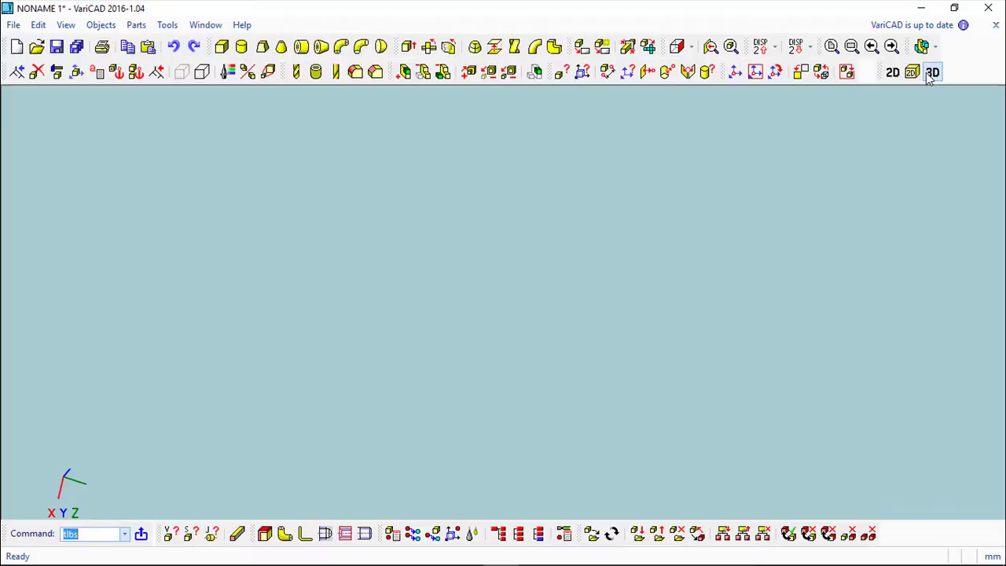
click(932, 73)
click(891, 75)
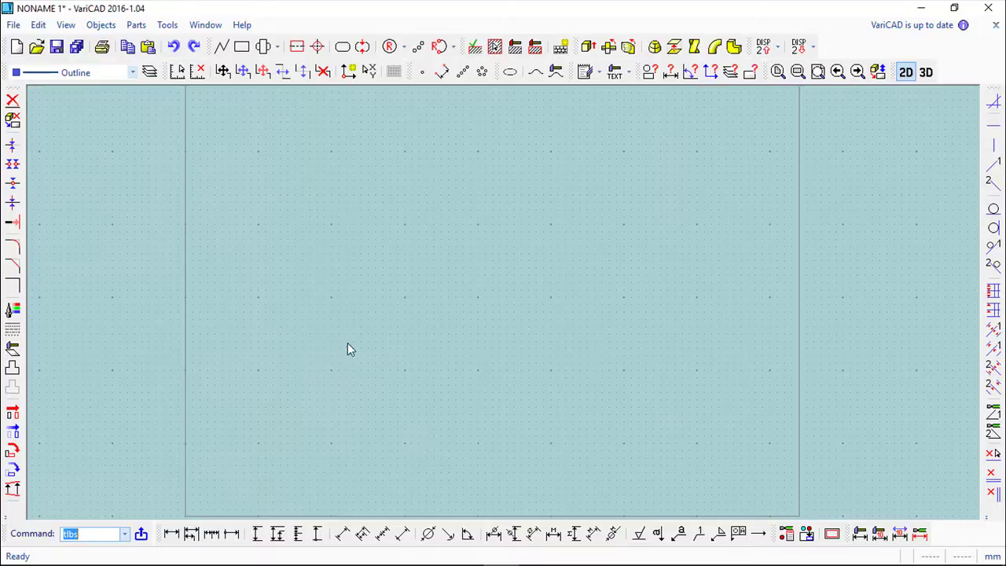
Step: Start opening a drawing and browse the C: drive into the Programas folder
click(13, 25)
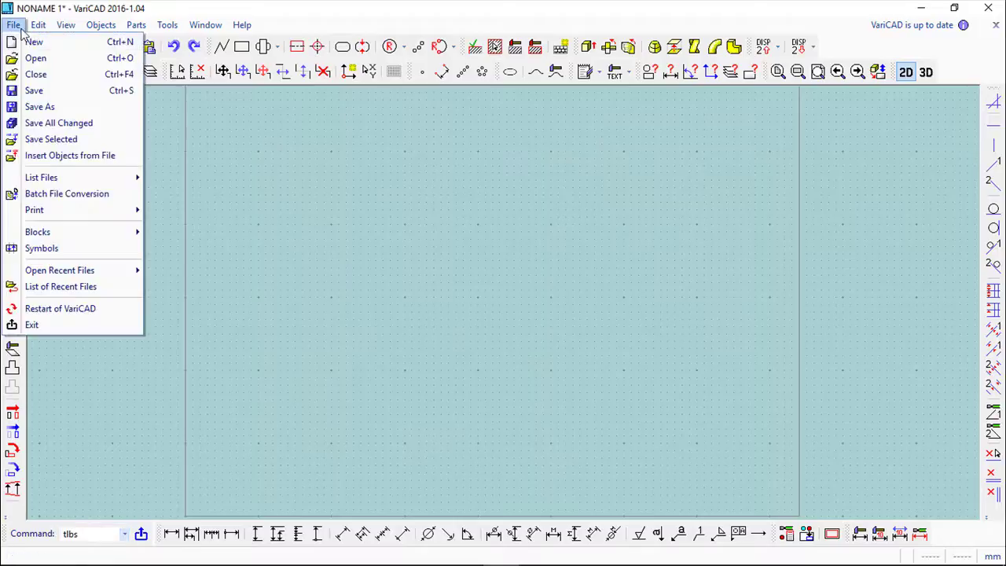
click(38, 59)
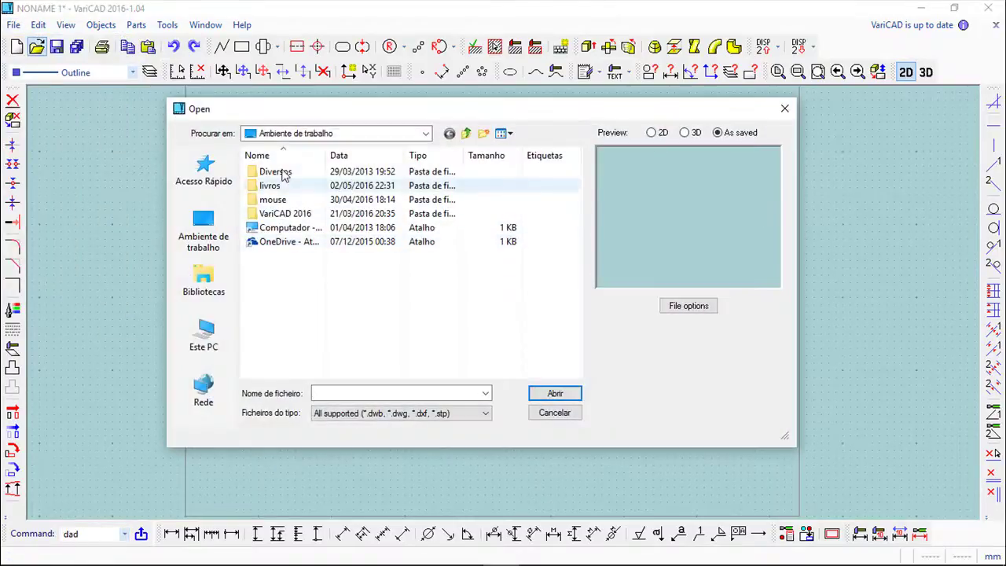
click(425, 135)
click(330, 311)
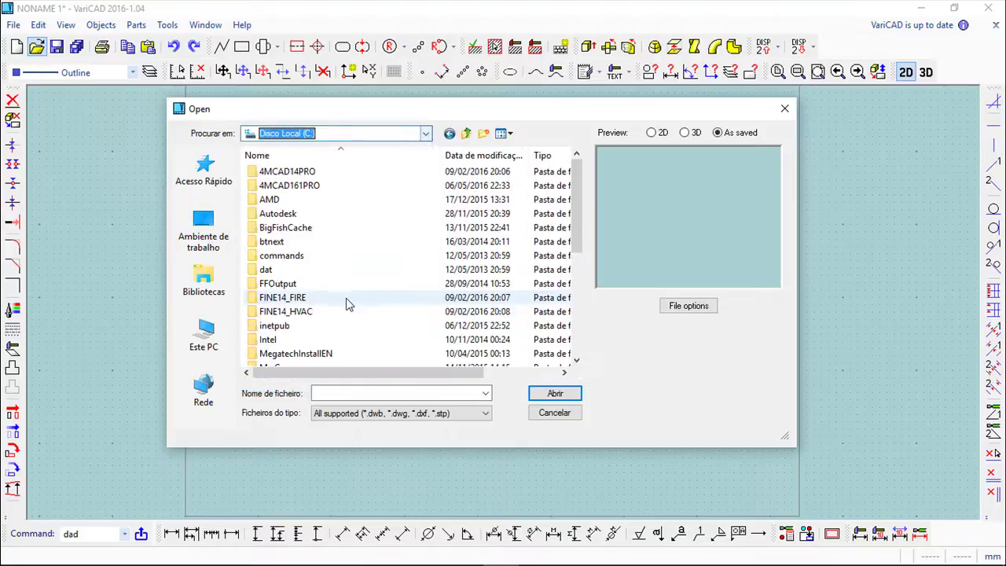
scroll(395, 284, down, 5)
click(292, 185)
double_click(287, 186)
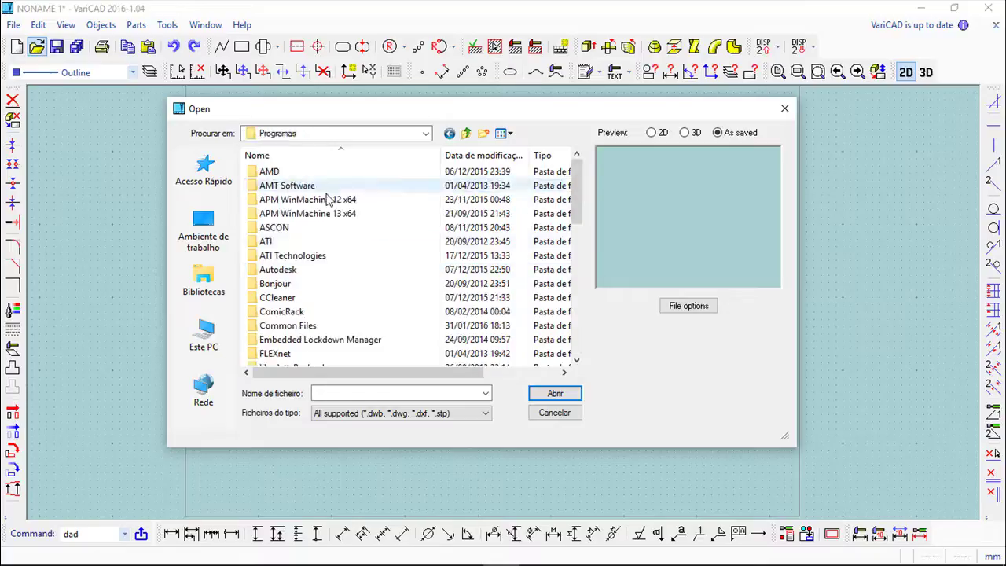
Step: Go into VariCAD PT\lib\sample and load the sample1 drawing
drag(577, 216, 598, 323)
scroll(550, 324, up, 1)
double_click(289, 340)
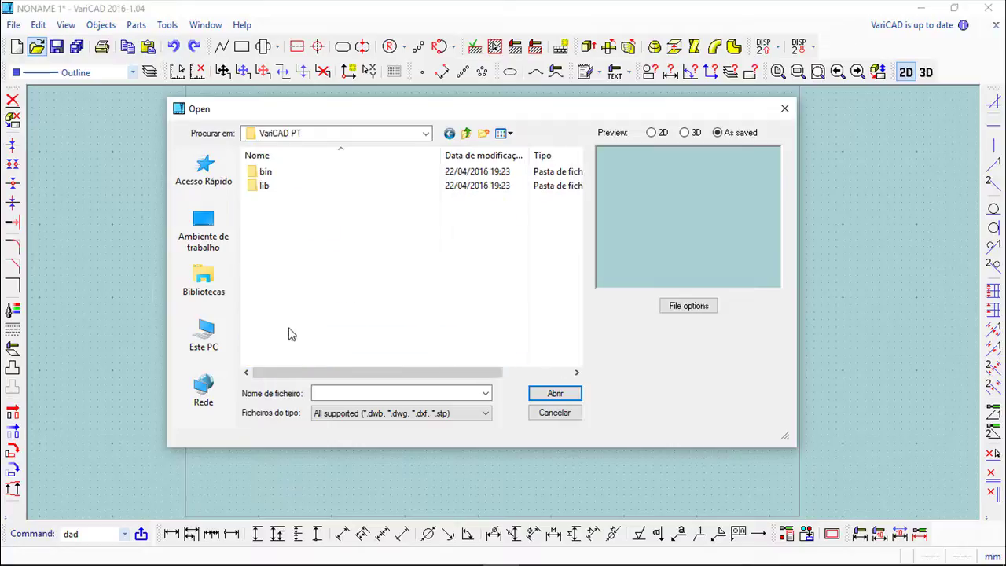
double_click(265, 187)
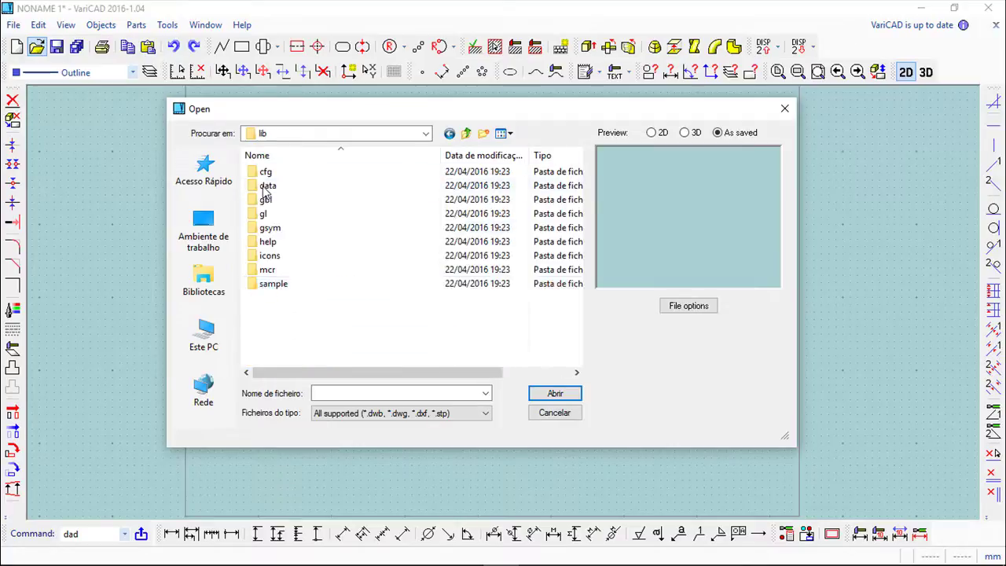
double_click(275, 285)
click(277, 242)
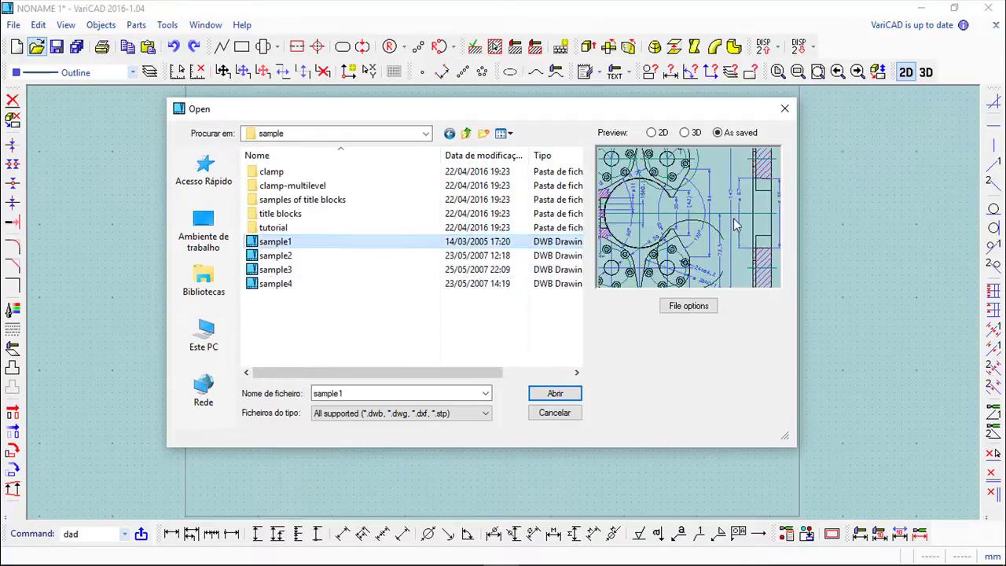
click(555, 394)
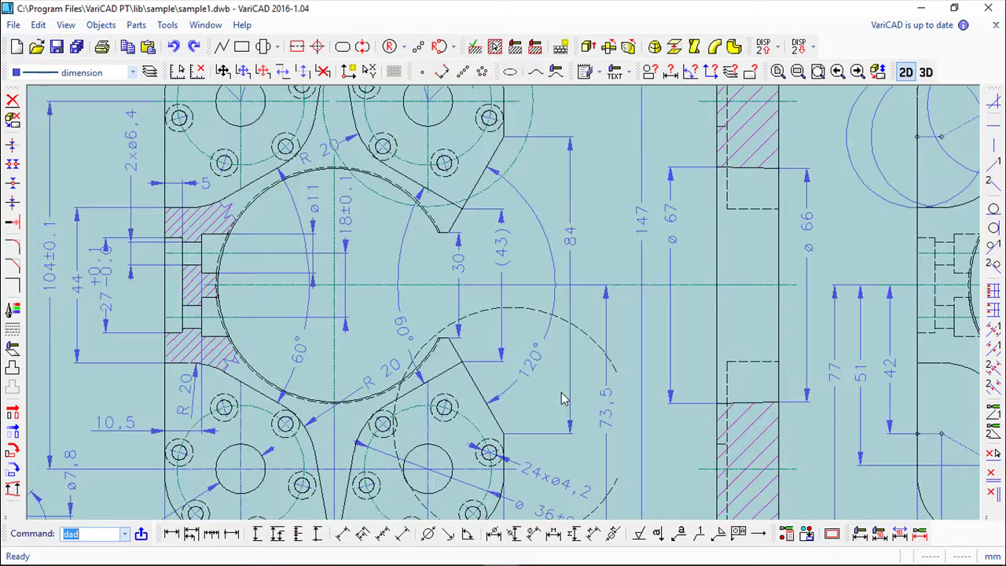
Step: Zoom out and pan so the whole sample1 sheet is centred in view
scroll(561, 398, down, 5)
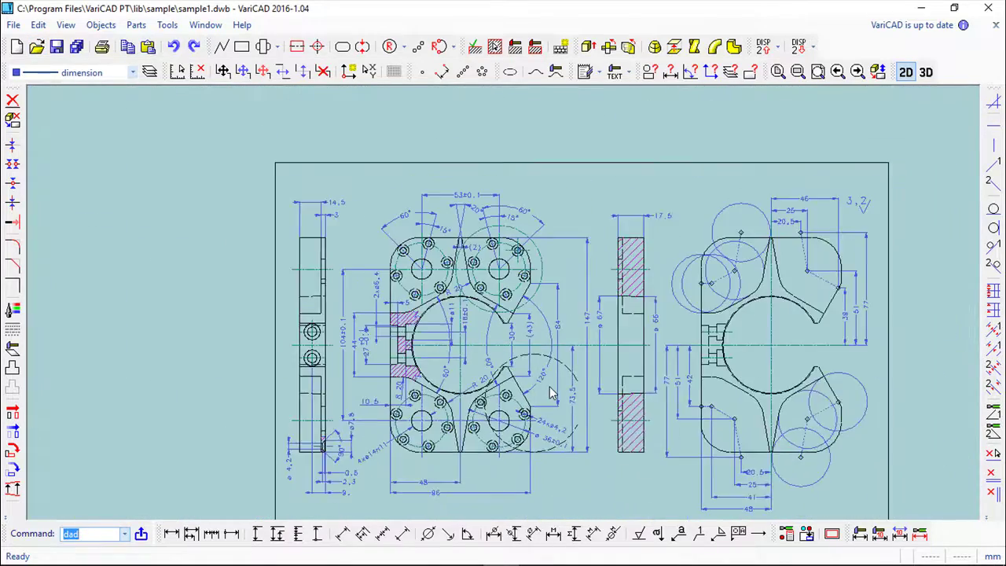
scroll(551, 394, down, 1)
mouse_move(551, 395)
middle_down()
mouse_move(487, 299)
mouse_move(455, 299)
middle_up()
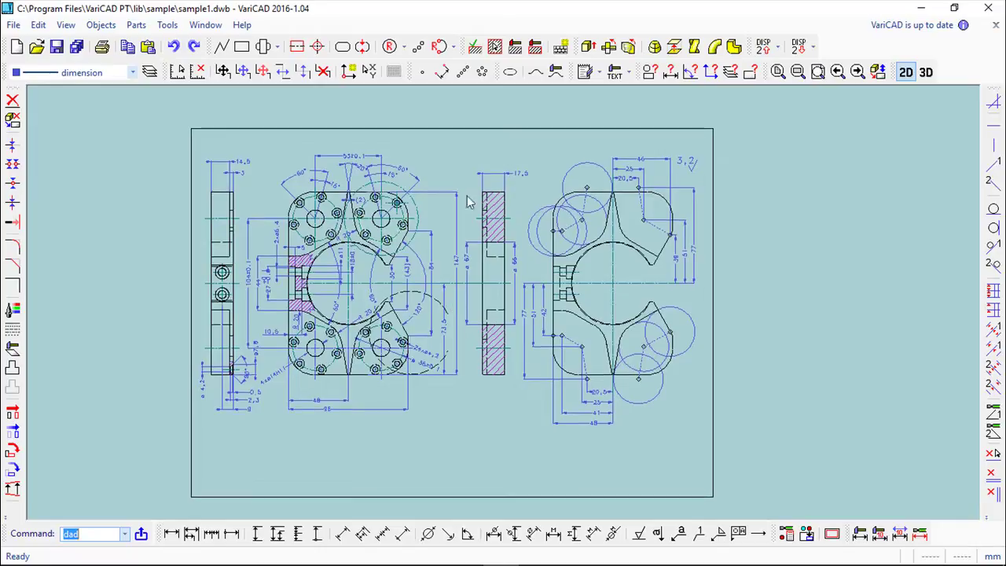
scroll(451, 343, up, 1)
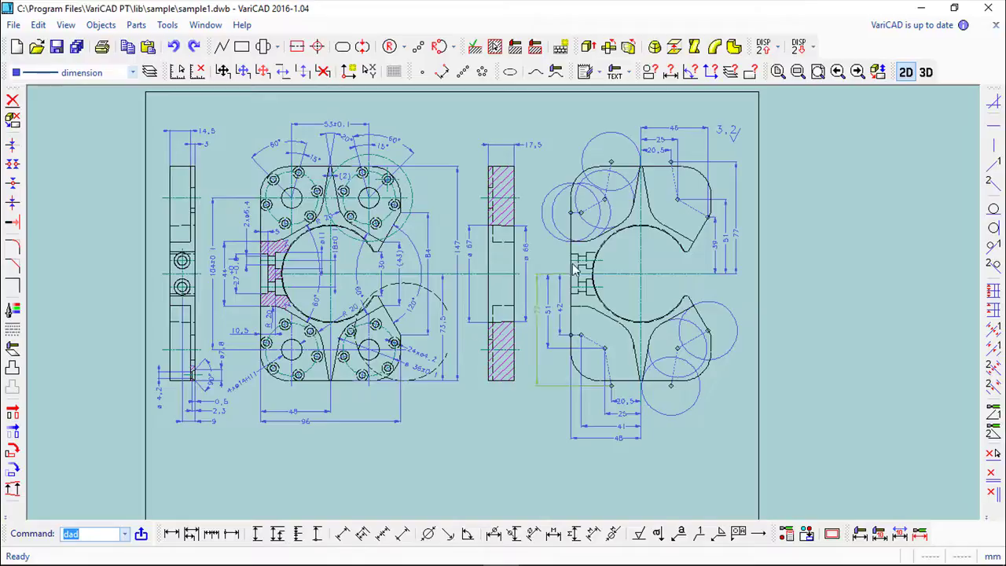
click(928, 73)
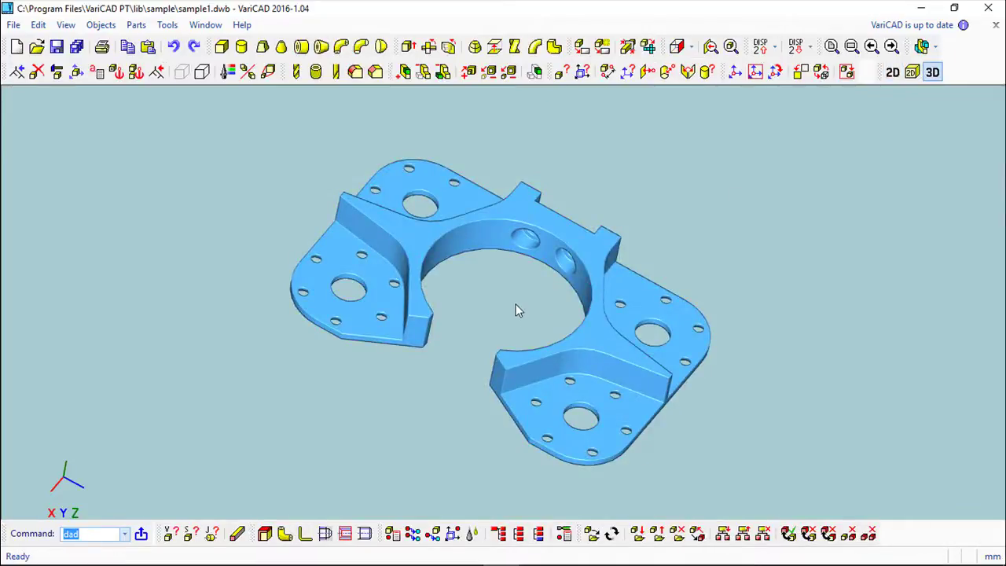
middle_drag(513, 296, 569, 189)
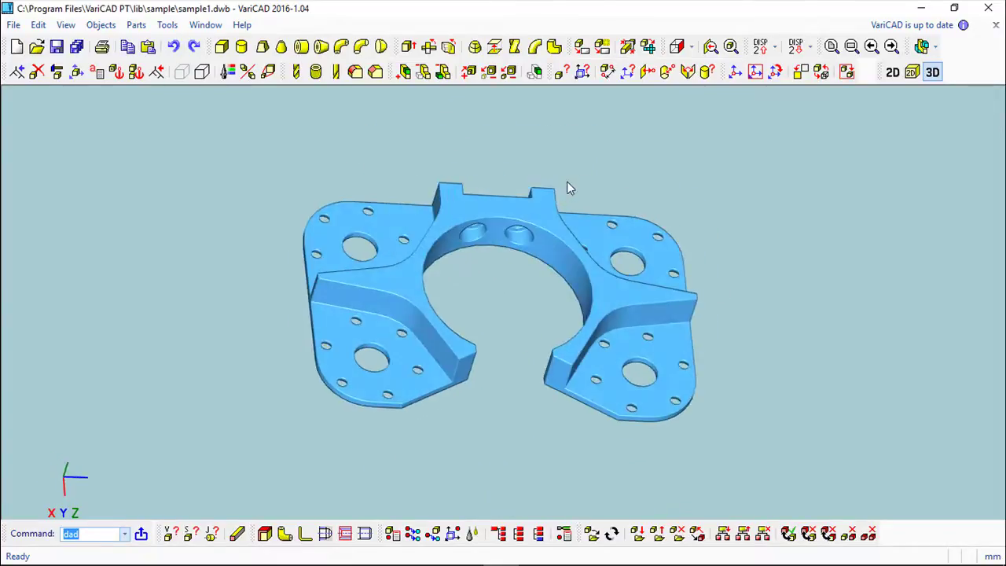
click(891, 73)
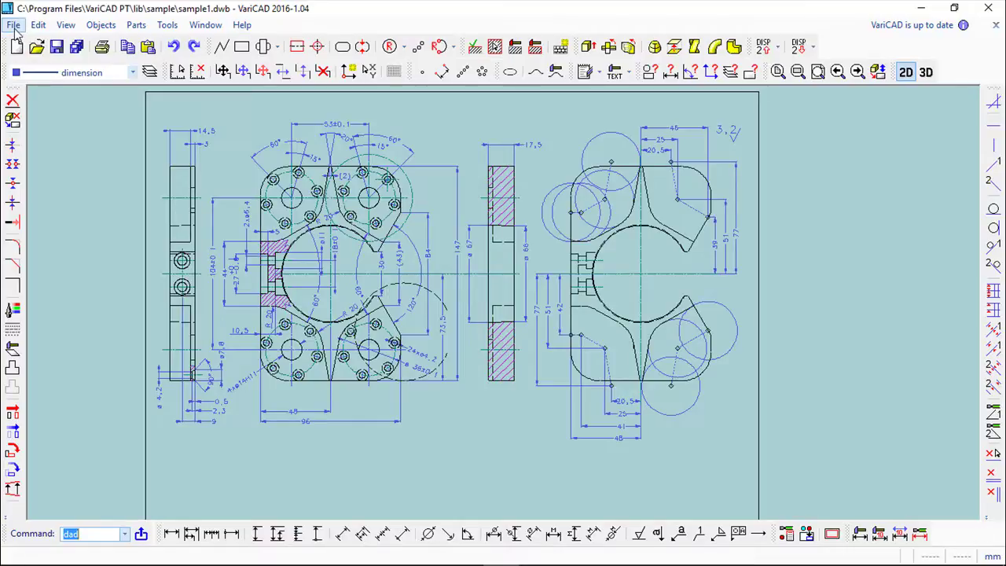
Step: Look through the File menu's List Files and Print submenus, then the Edit, Tools and Window menus
click(13, 26)
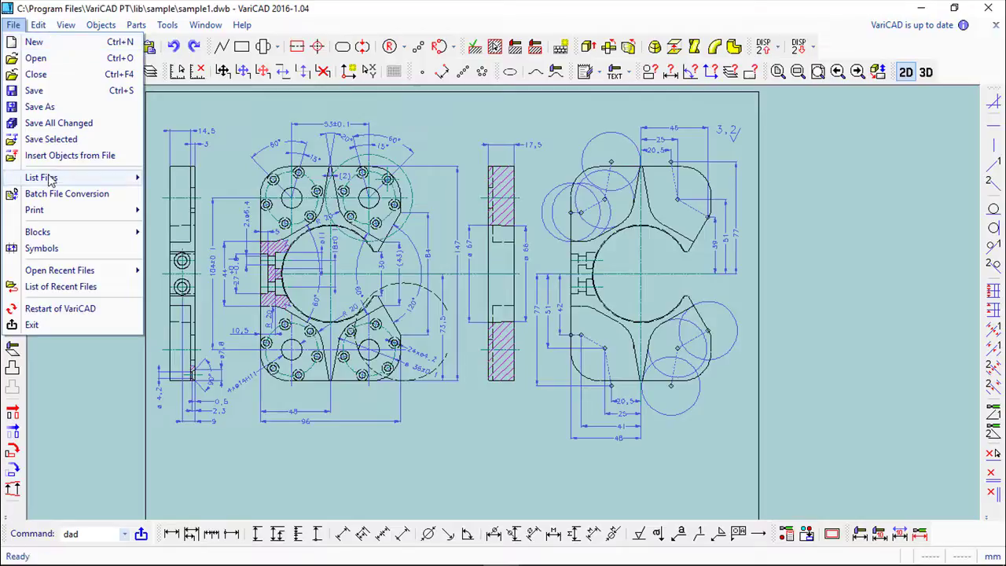
mouse_move(50, 179)
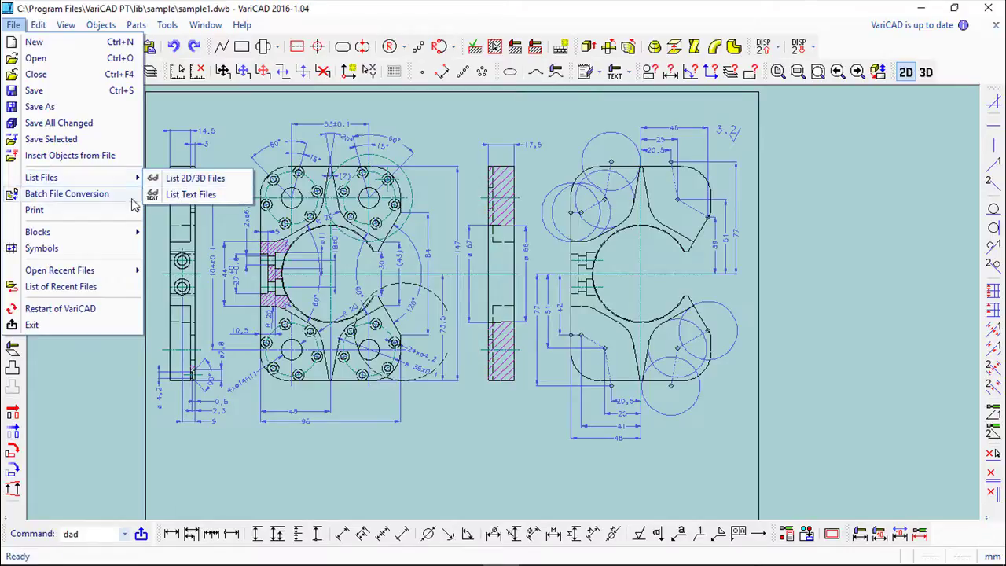
mouse_move(108, 216)
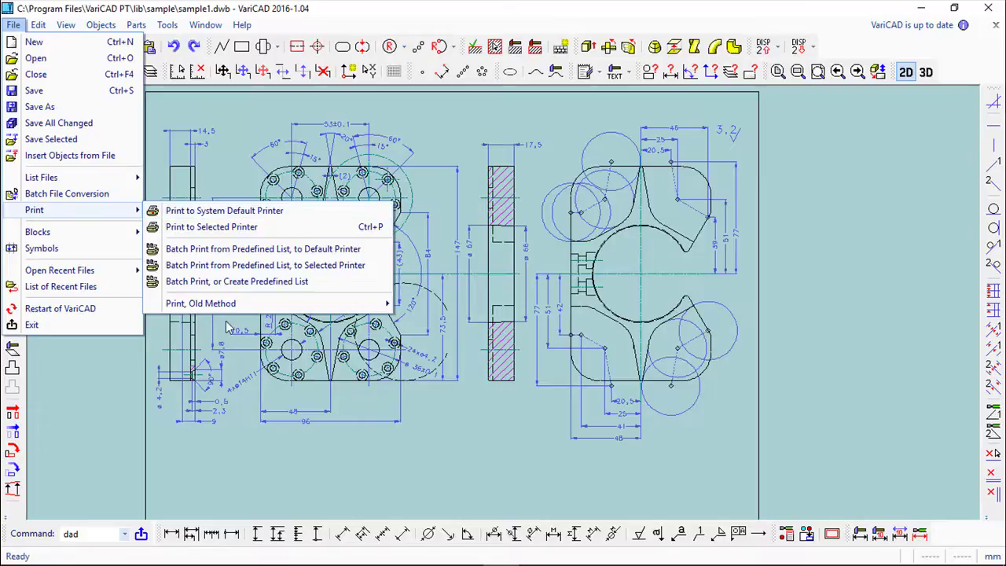
mouse_move(225, 308)
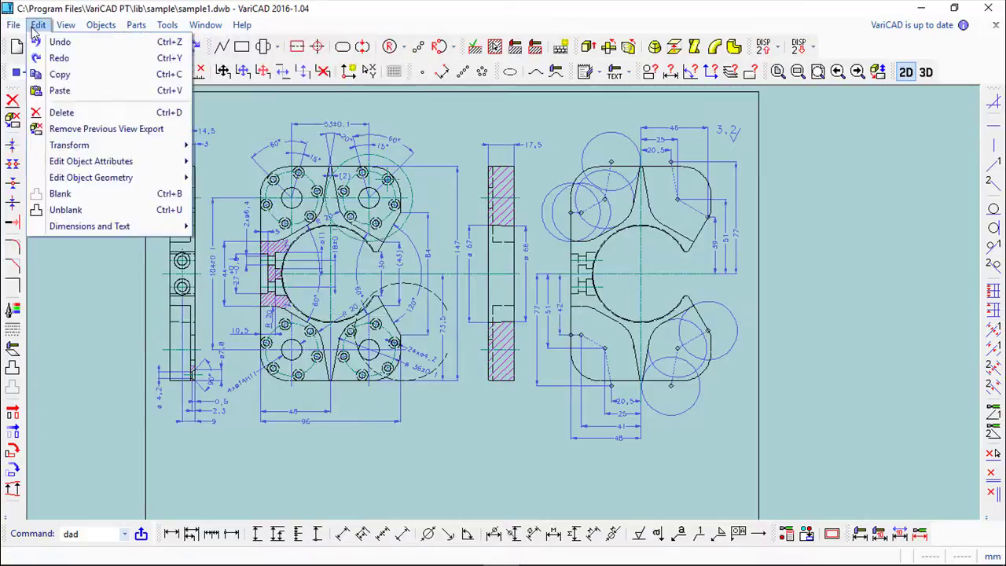
mouse_move(168, 26)
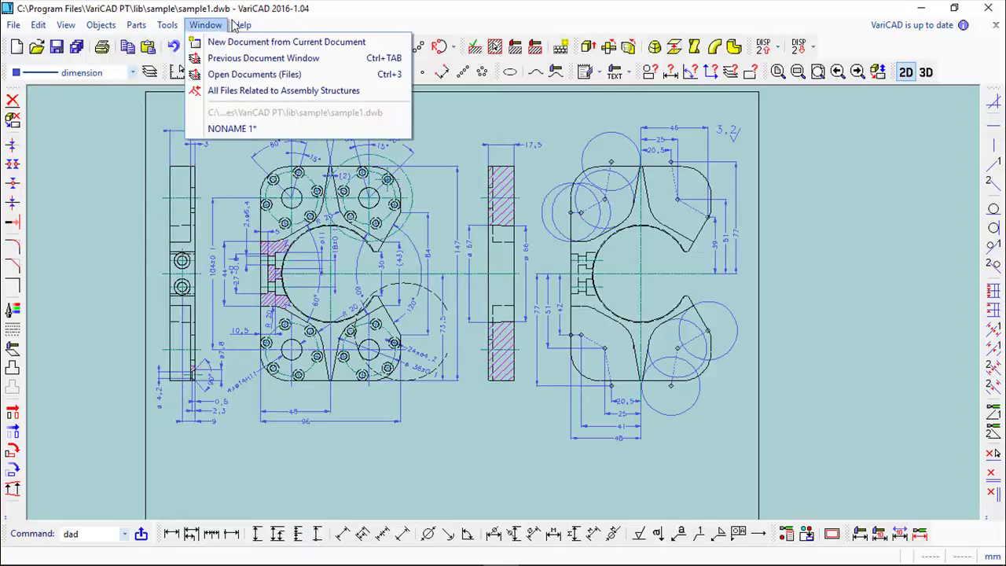
Step: Dismiss the Window menu so only the sample1 clamp drawing remains
mouse_move(55, 28)
click(404, 6)
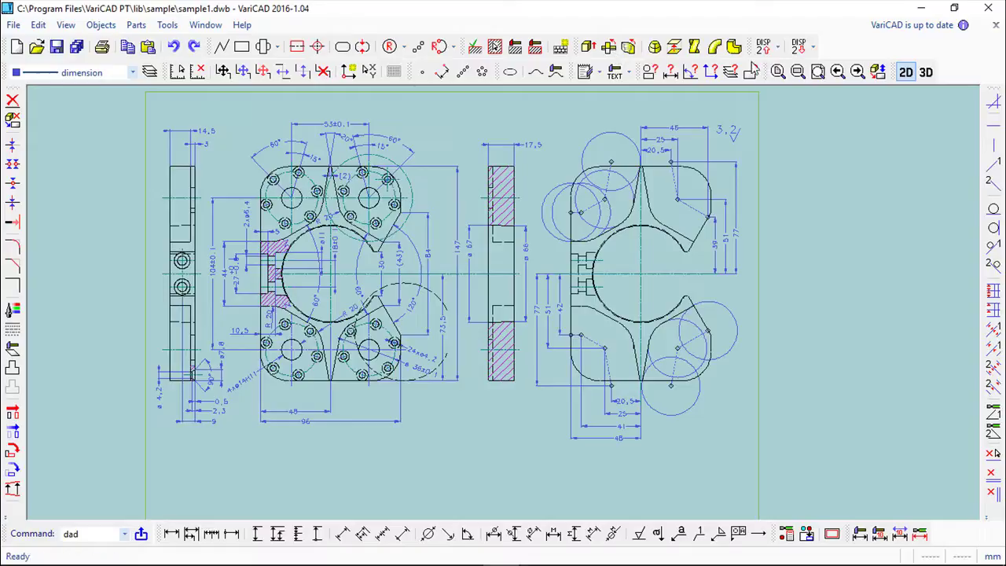
click(925, 72)
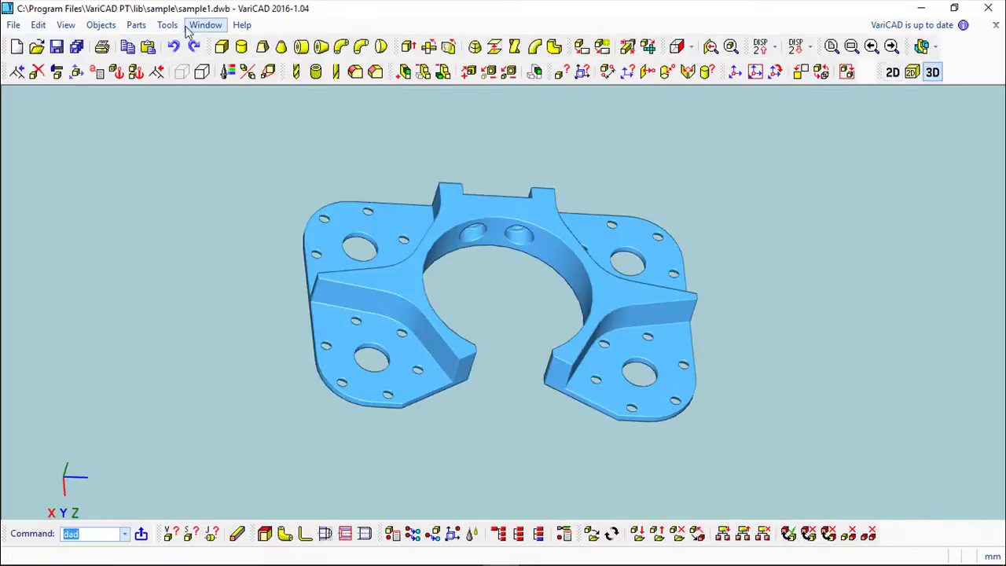
click(135, 24)
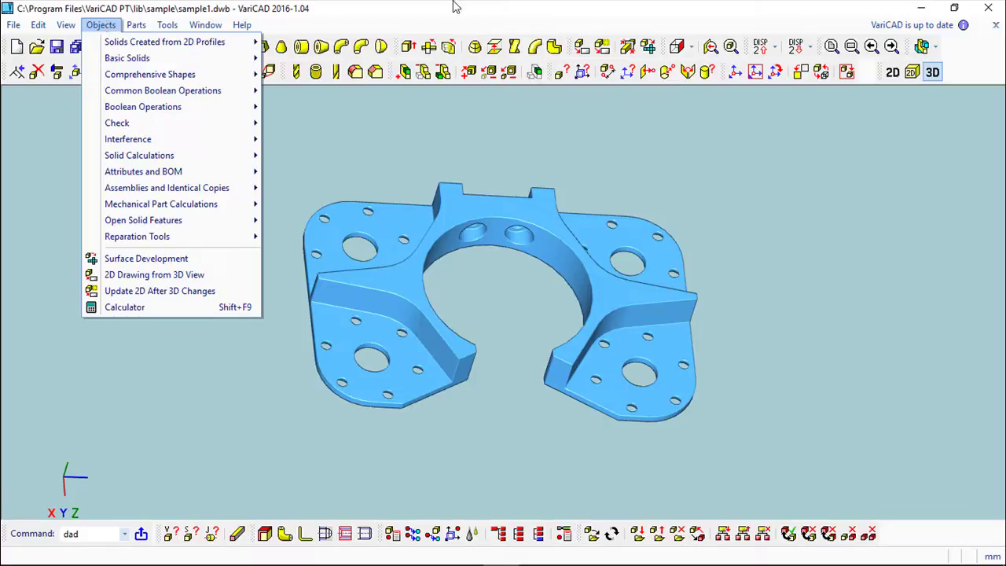
click(482, 13)
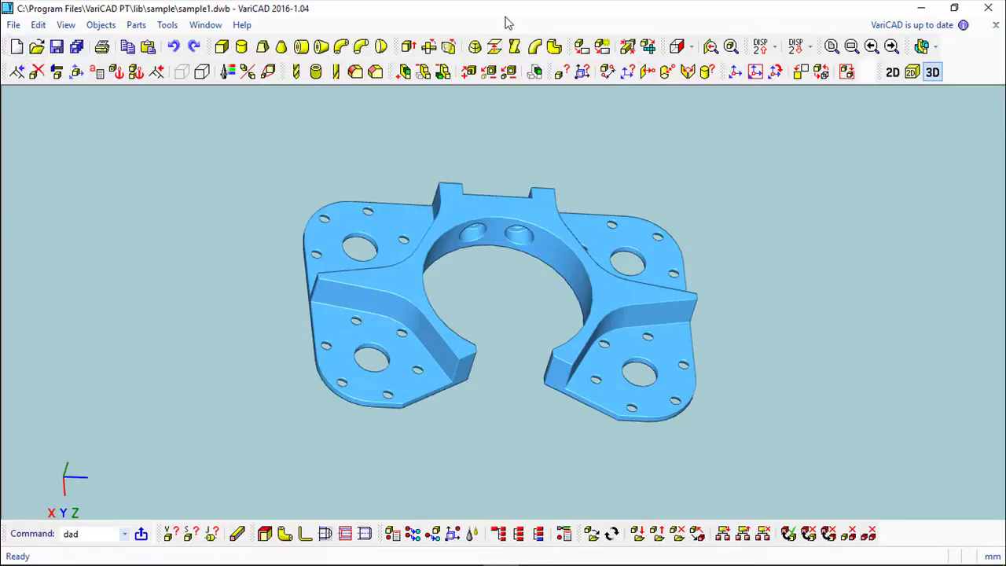
click(892, 72)
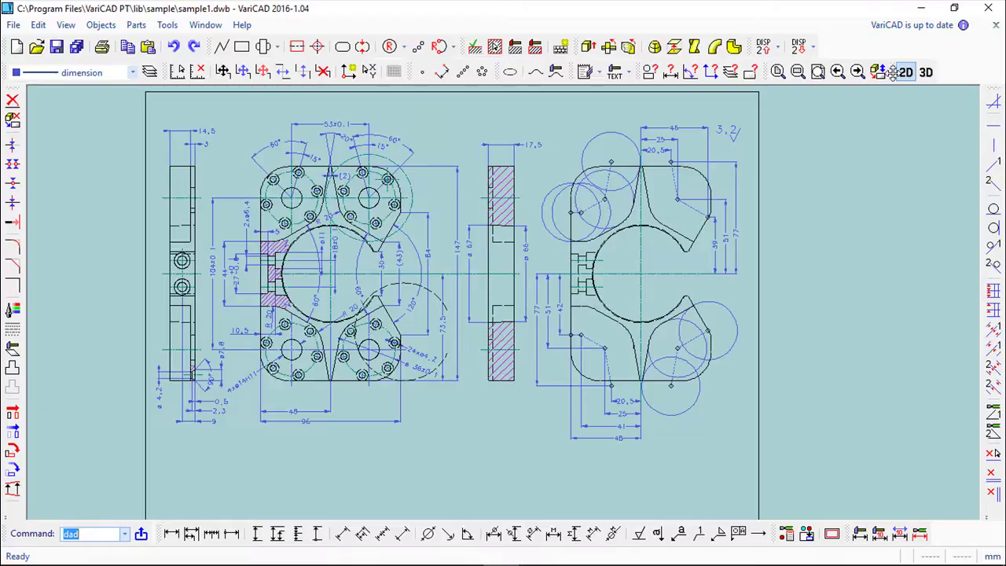
mouse_move(895, 73)
mouse_down()
mouse_move(881, 138)
mouse_move(903, 83)
mouse_move(951, 47)
mouse_move(913, 74)
mouse_move(984, 305)
mouse_move(988, 495)
mouse_move(875, 141)
mouse_move(894, 78)
mouse_up()
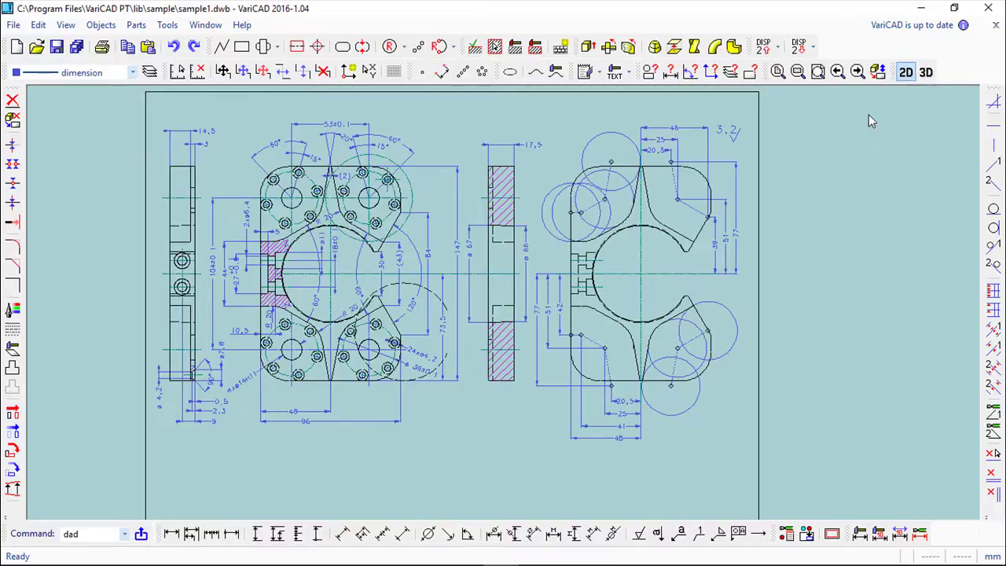
click(906, 72)
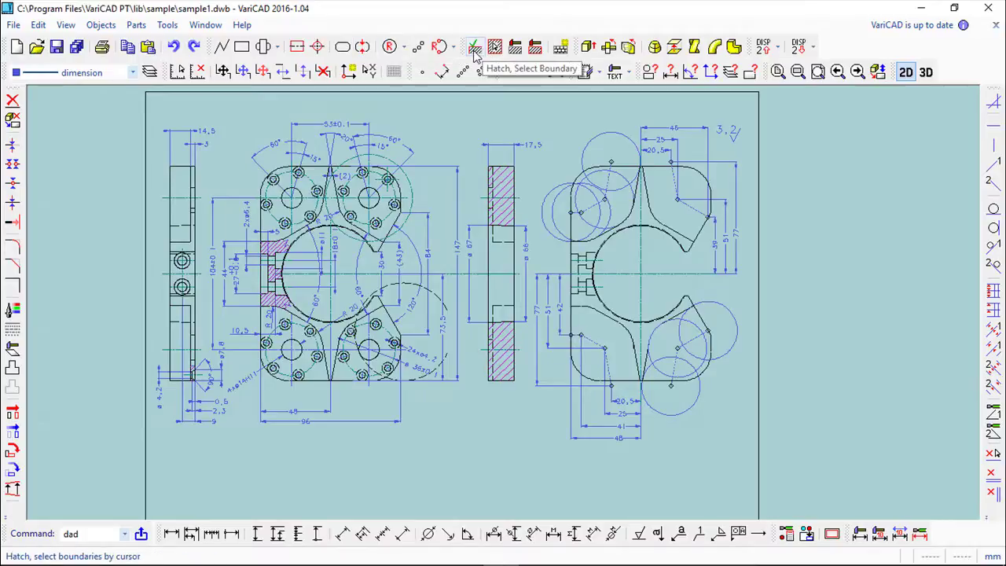
right_click(474, 51)
drag(472, 8, 512, 69)
mouse_move(673, 202)
mouse_down()
mouse_move(673, 308)
mouse_move(677, 203)
mouse_up()
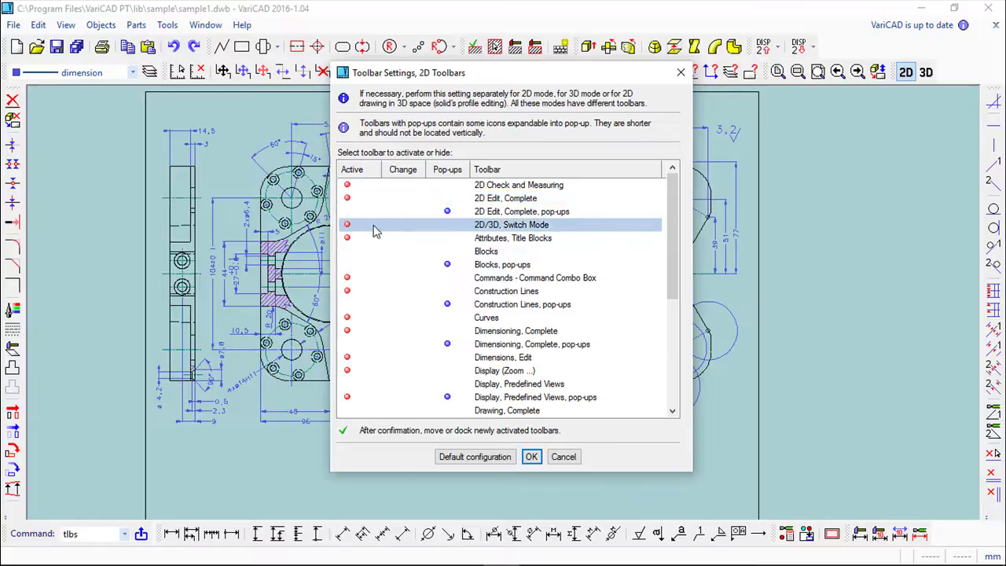
click(403, 223)
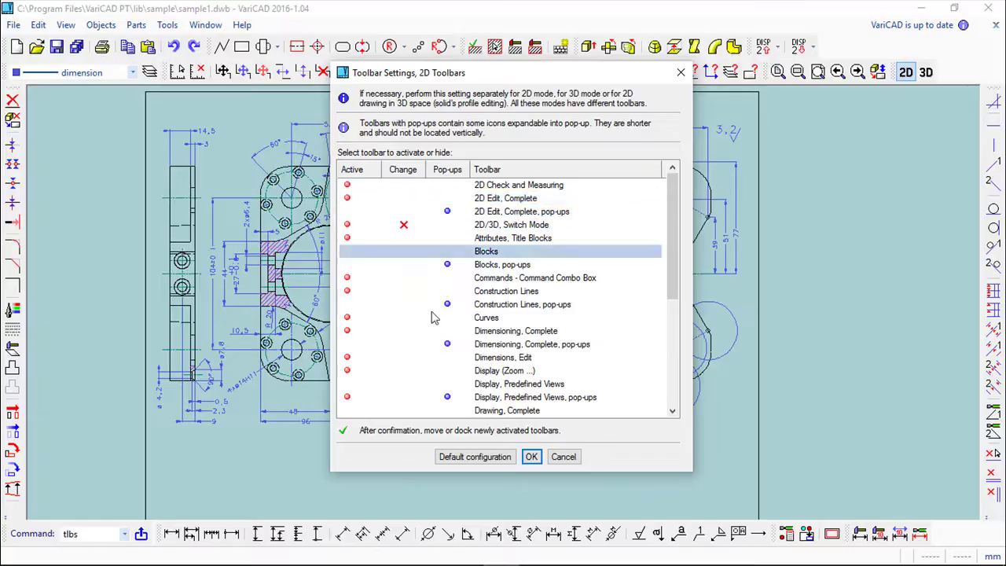
click(531, 457)
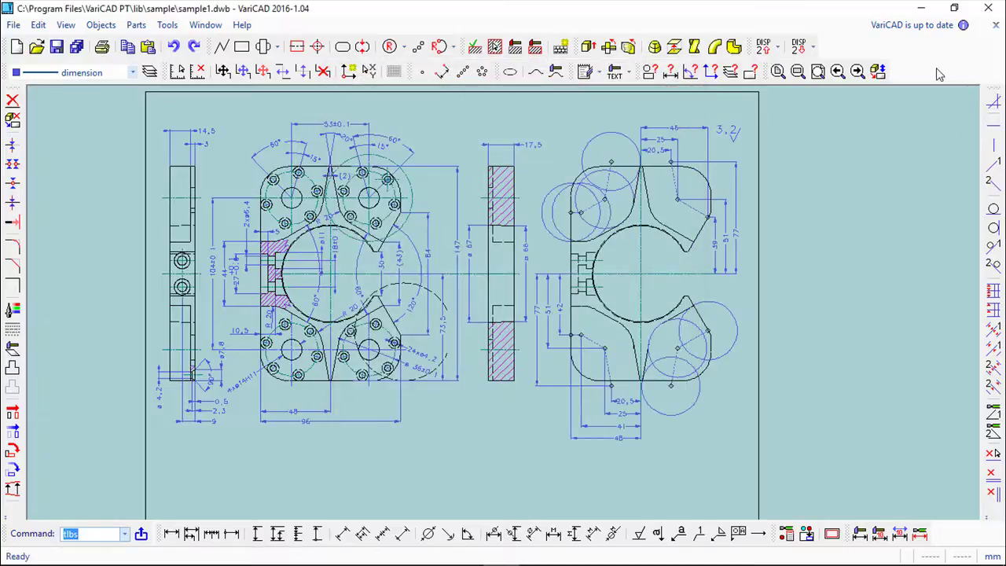
right_click(750, 72)
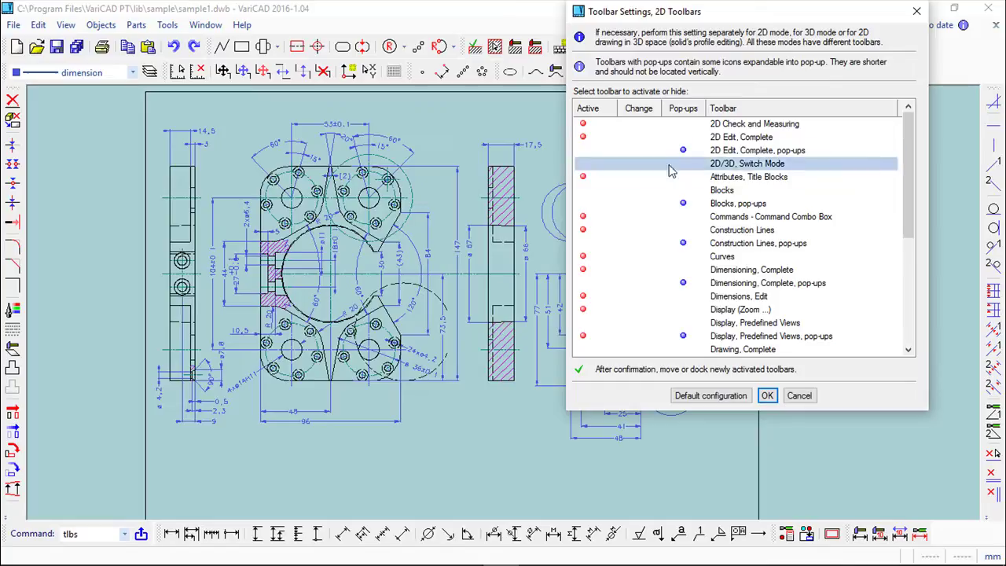
click(595, 167)
click(767, 396)
drag(81, 83, 895, 62)
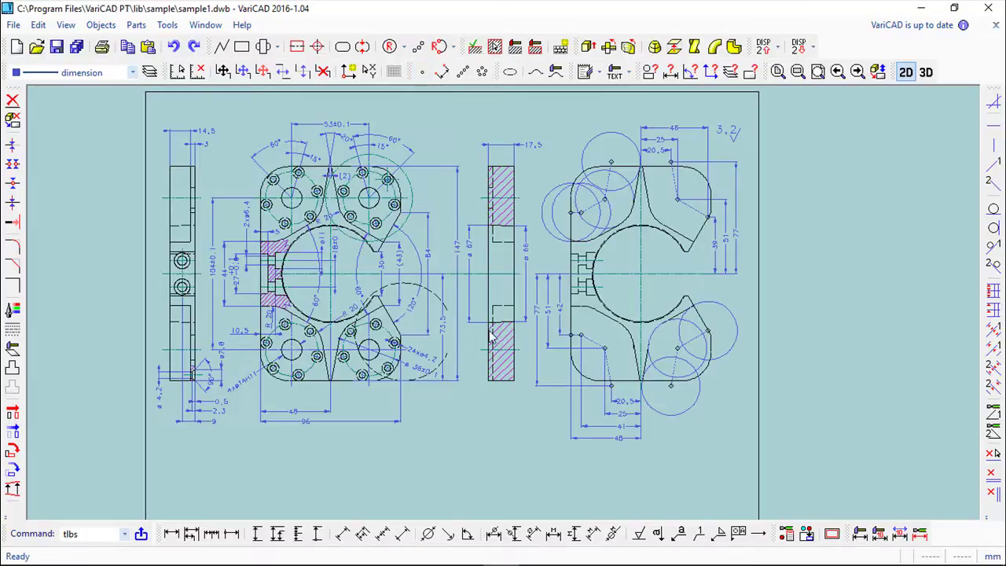
click(563, 318)
scroll(507, 296, down, 2)
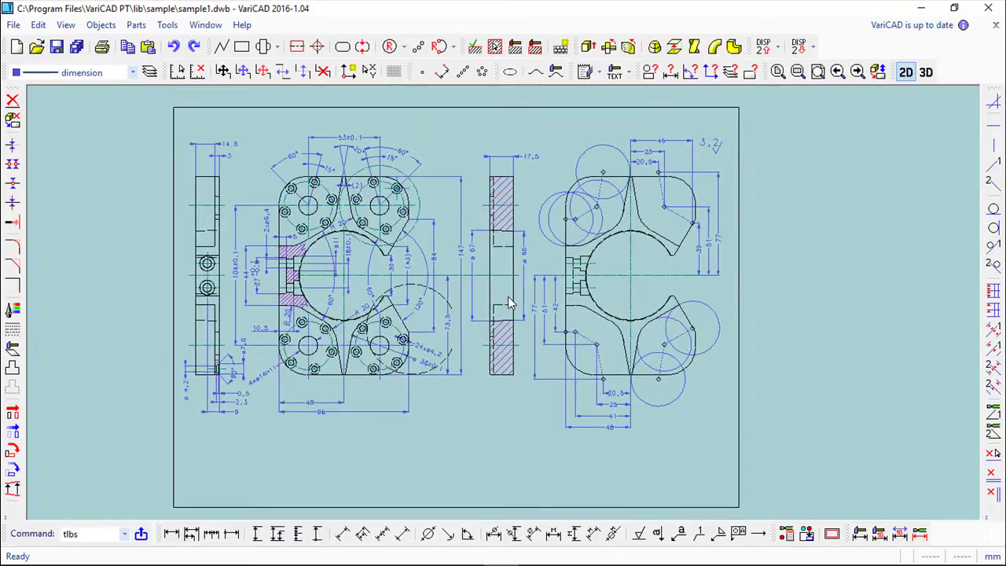
scroll(550, 307, up, 3)
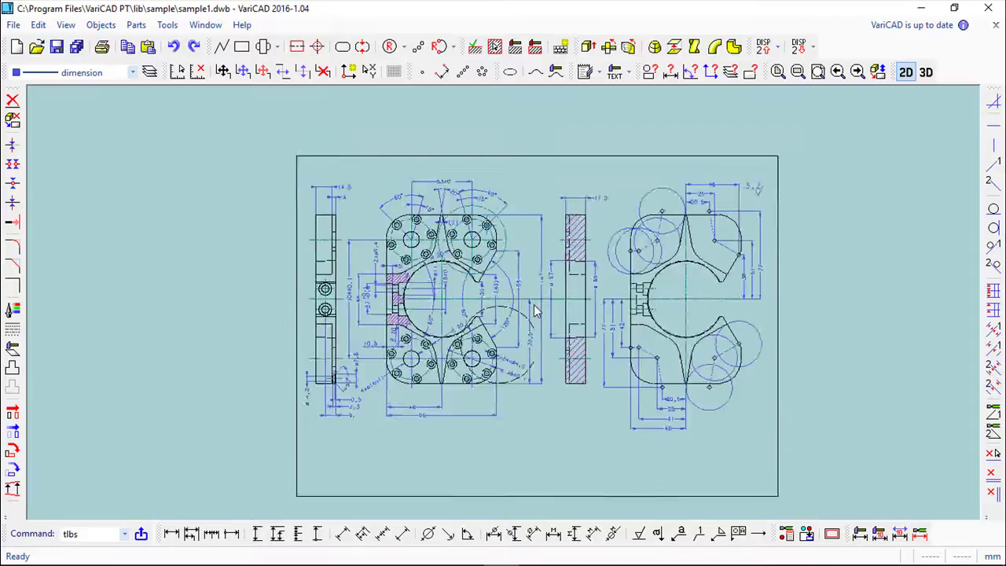
scroll(533, 309, down, 3)
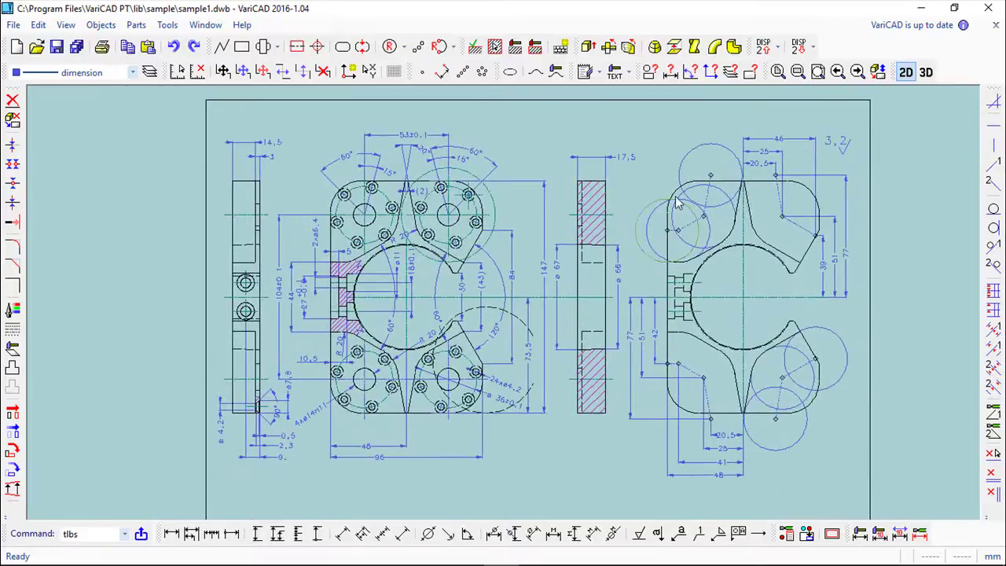
click(926, 72)
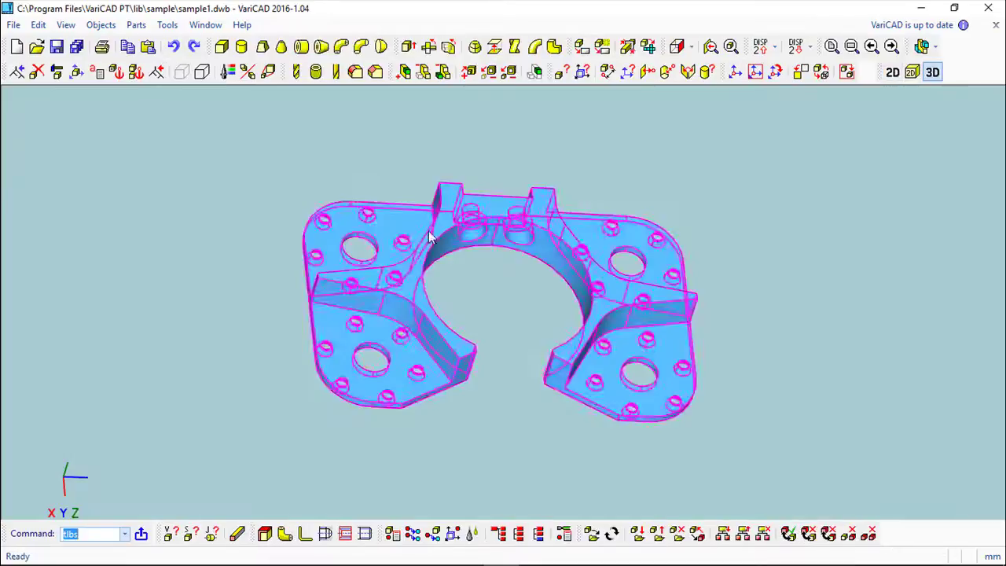
middle_drag(555, 328, 449, 313)
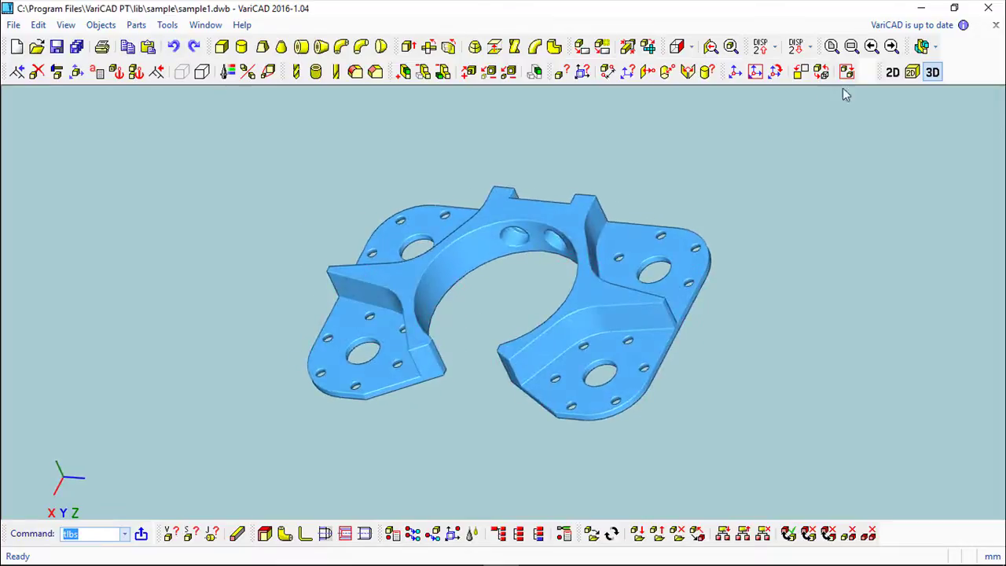
click(892, 72)
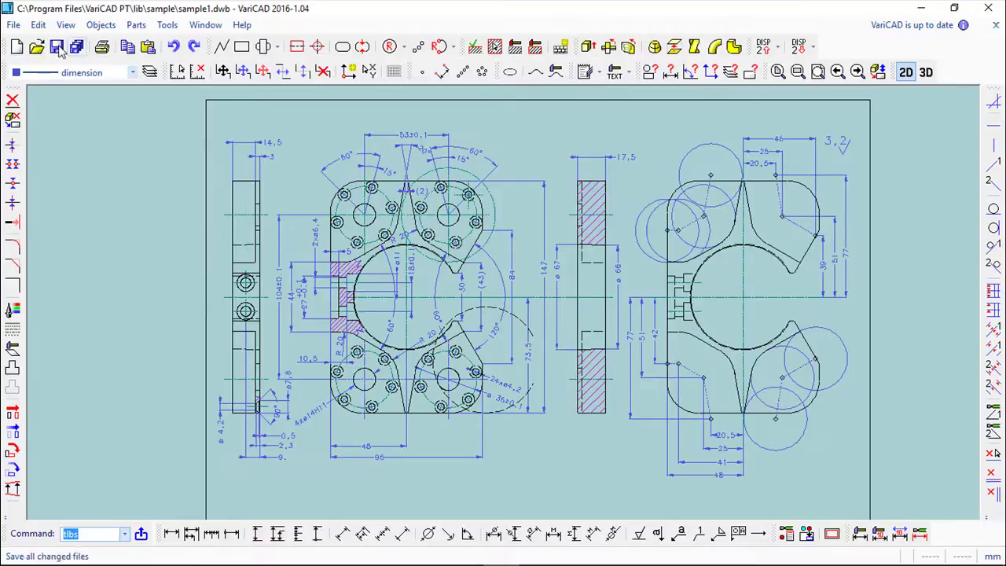
click(14, 26)
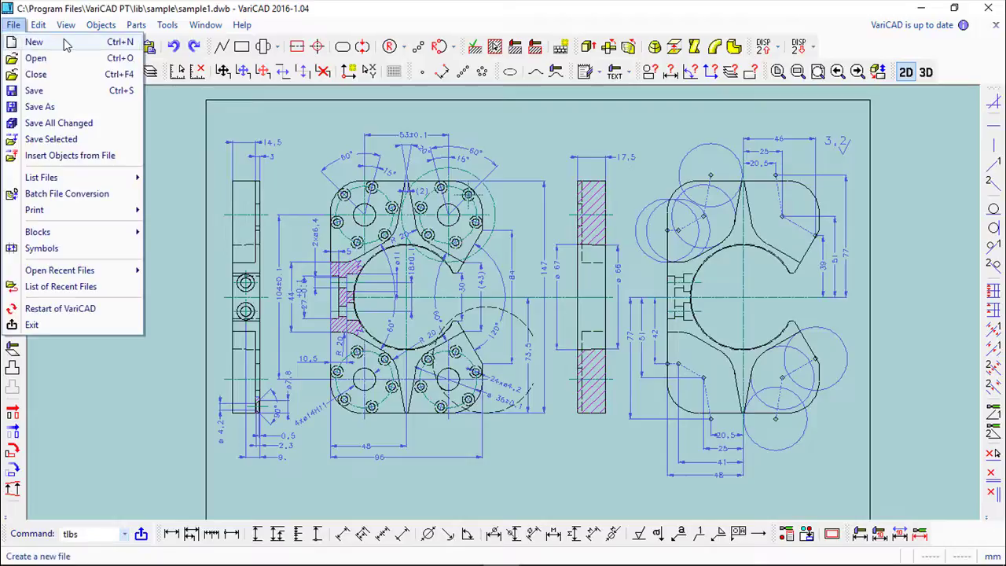
mouse_move(136, 24)
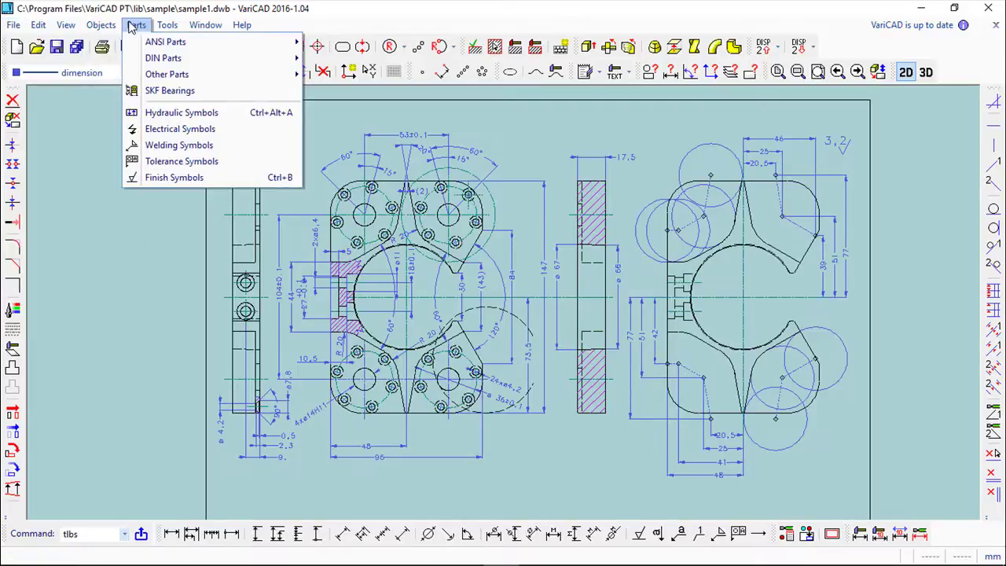
mouse_move(100, 24)
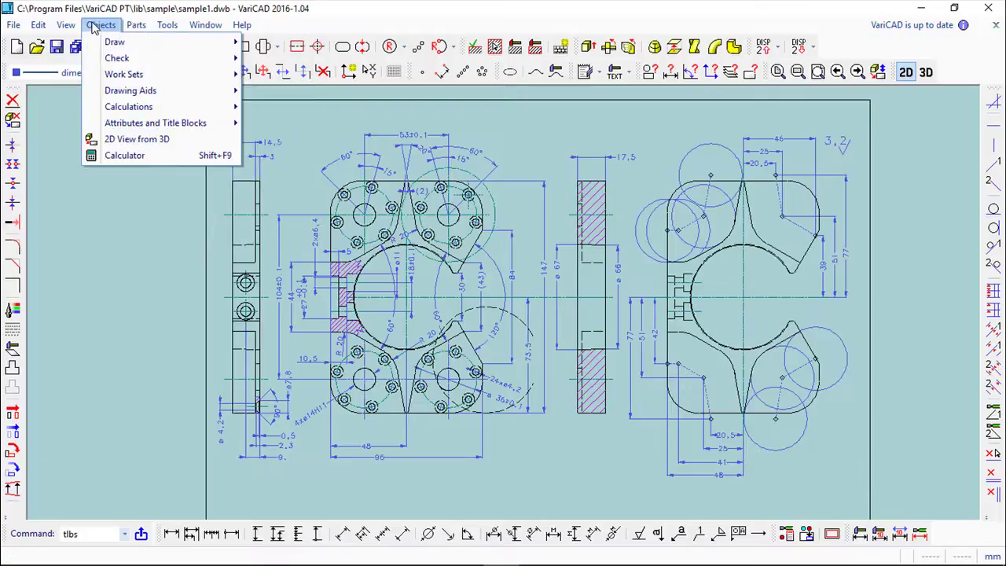
mouse_move(115, 41)
mouse_move(275, 43)
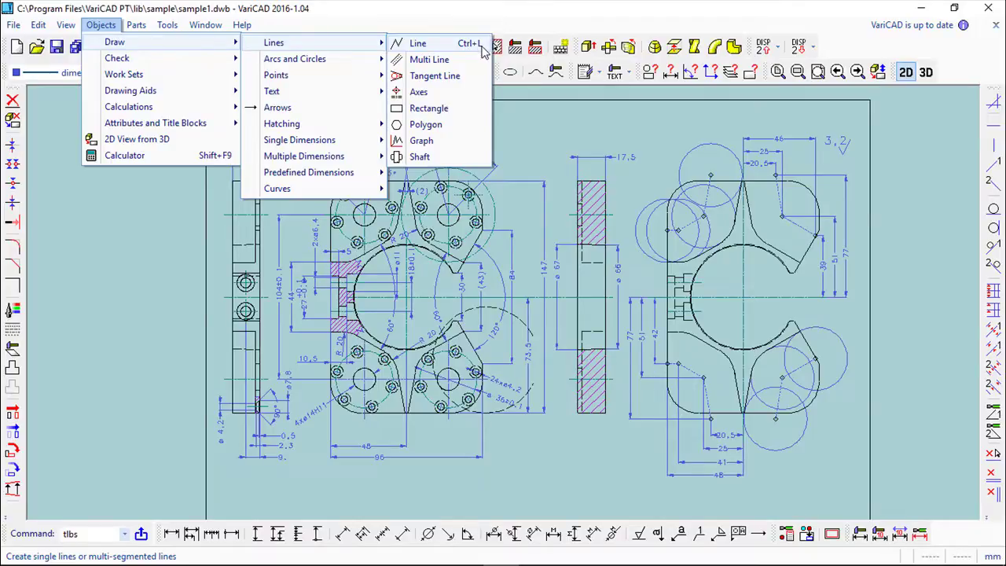
click(477, 8)
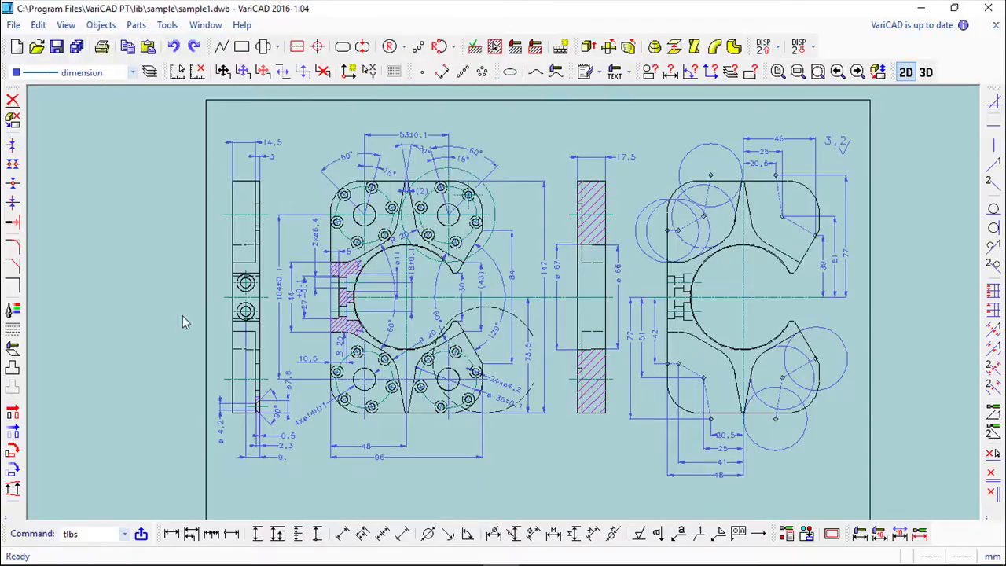
click(71, 533)
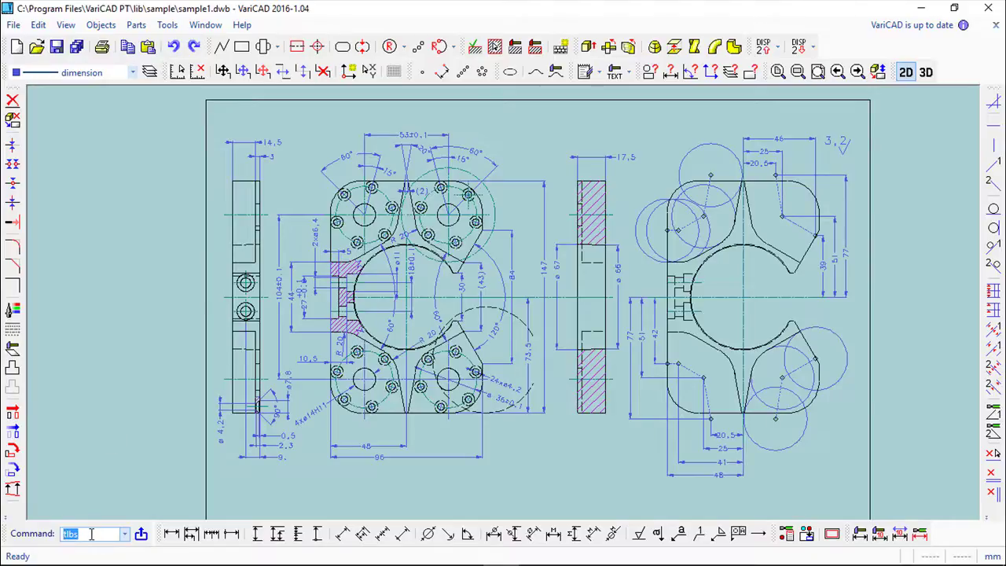
Step: Start the Line command with the alias lin, then cancel it
text(lin)
key(Return)
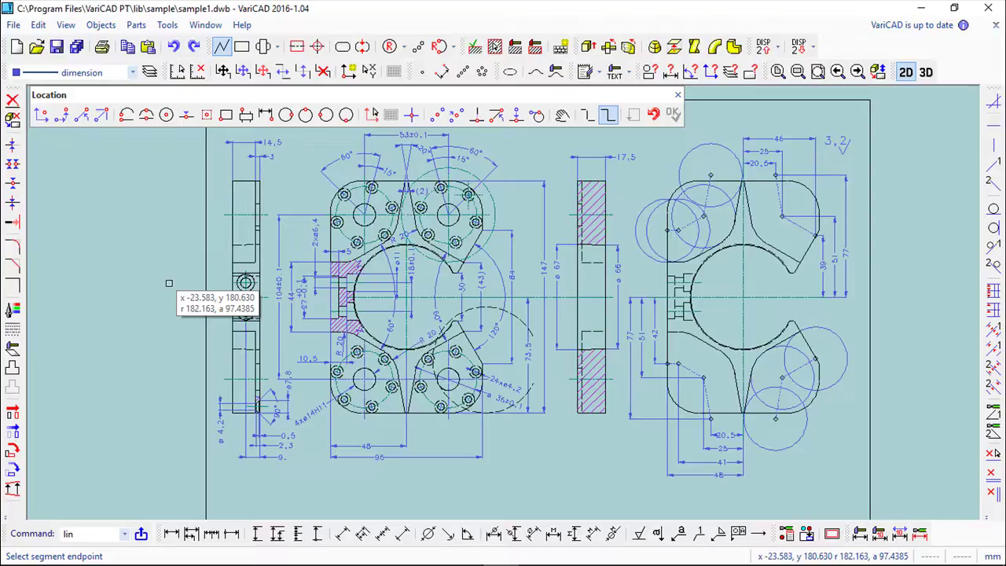
click(677, 95)
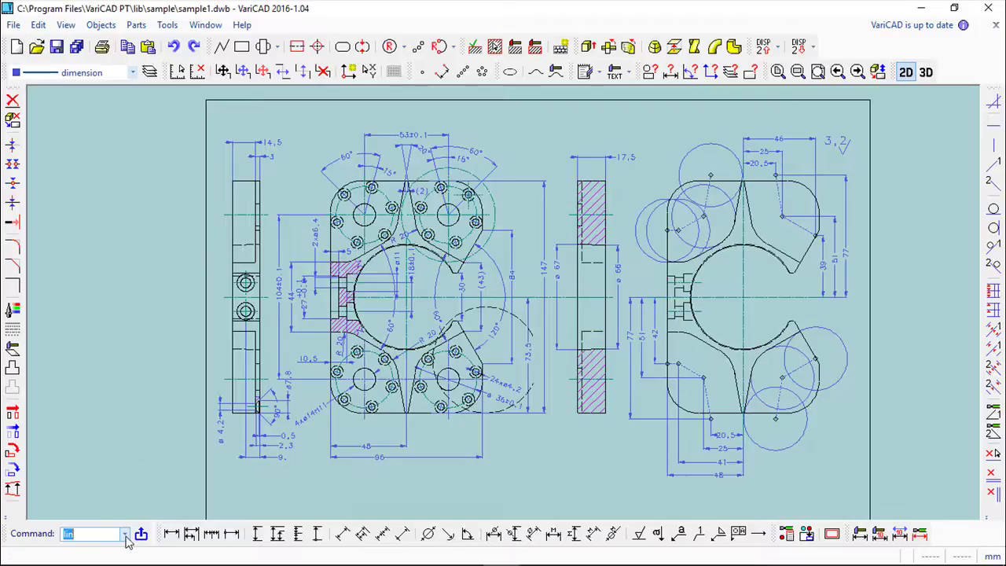
Step: Show the recently used commands list and scroll through its entries
click(124, 533)
scroll(250, 492, down, 1)
scroll(250, 492, up, 1)
scroll(250, 491, down, 1)
scroll(250, 491, up, 1)
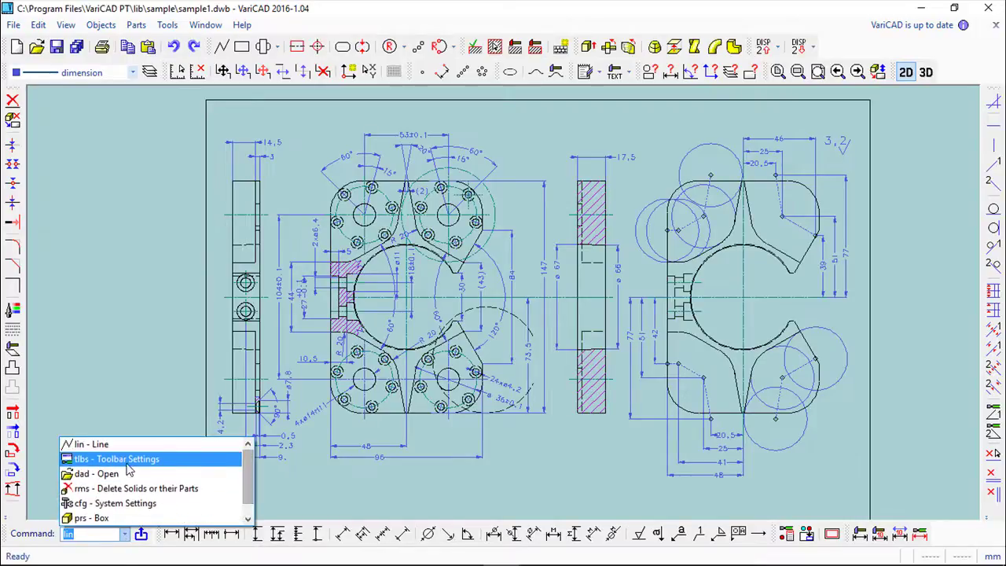
Step: Bring up cfg - System Settings, then close it without changes
click(132, 503)
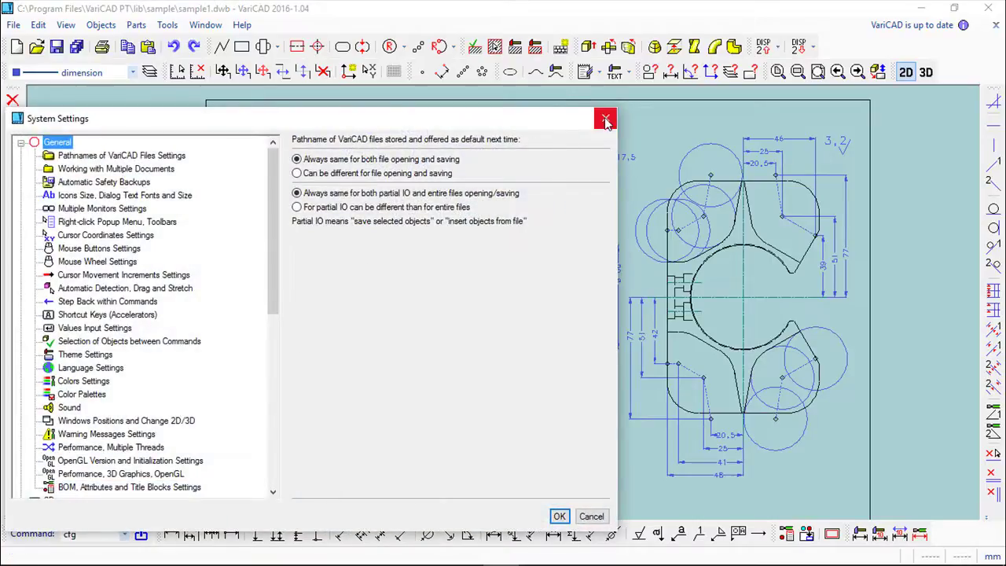
click(601, 120)
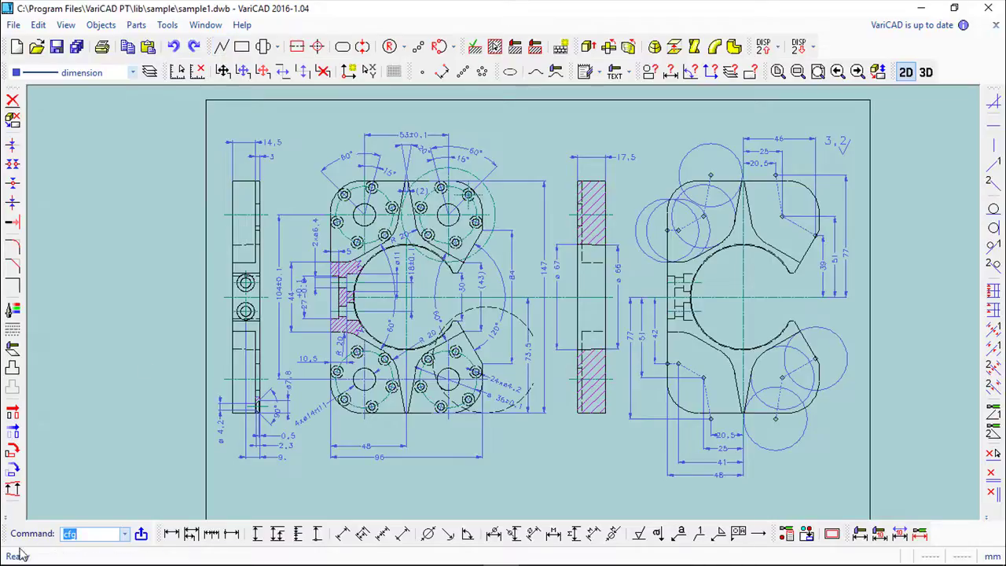
Step: Sketch a line from left of the side view up to a vertex near it, forming a V
click(222, 49)
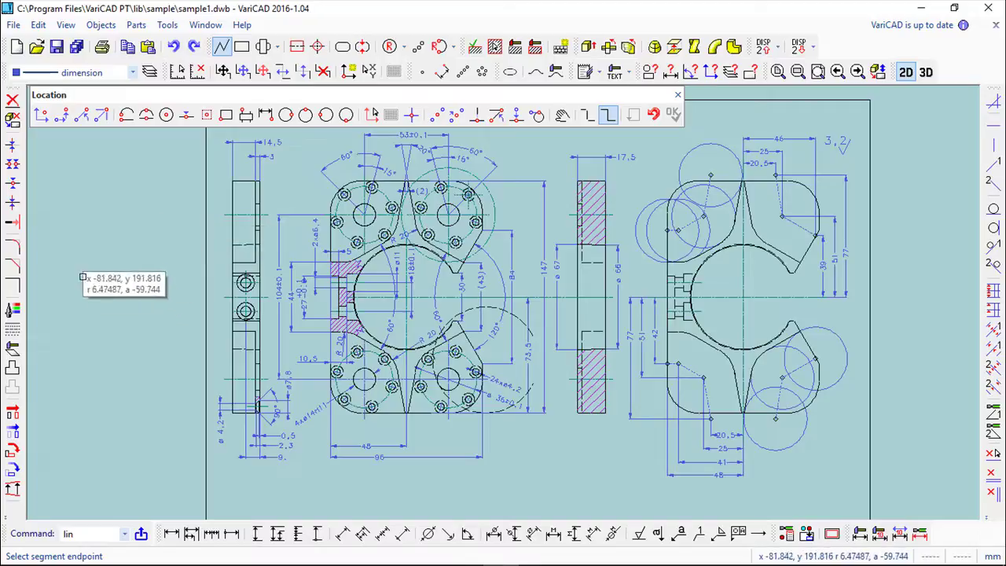
click(129, 378)
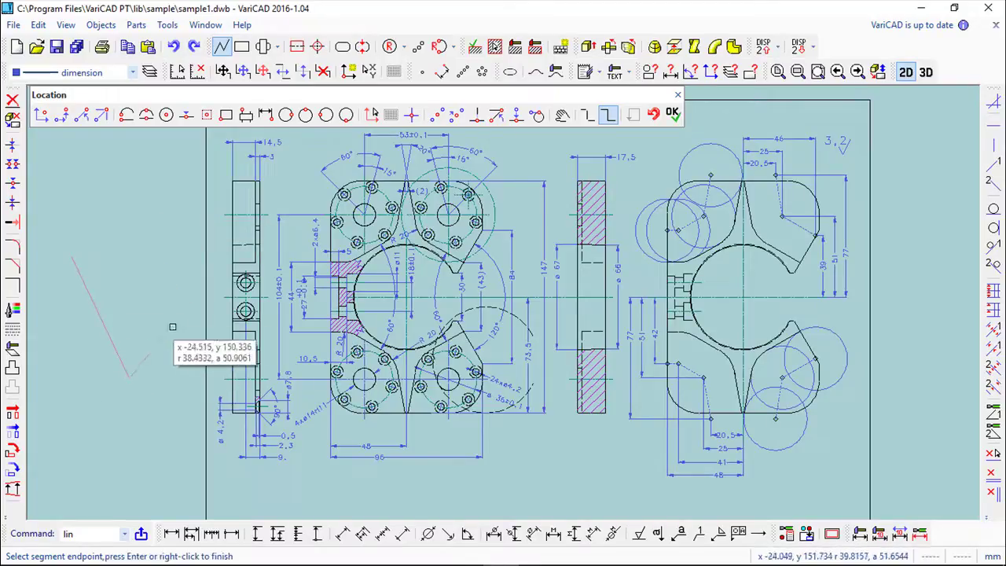
click(181, 243)
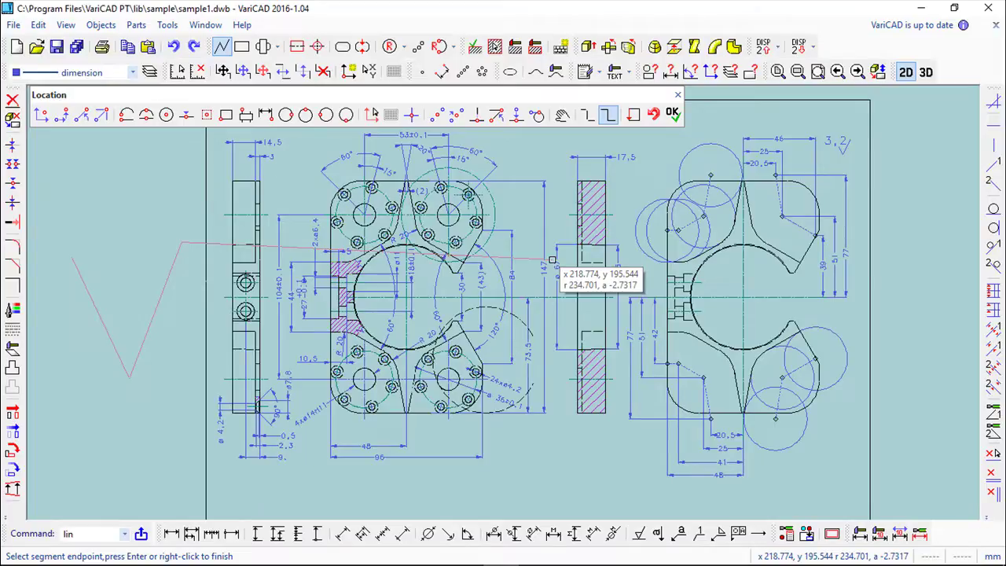
Step: Cancel the unfinished V-shaped line with Esc
key(Escape)
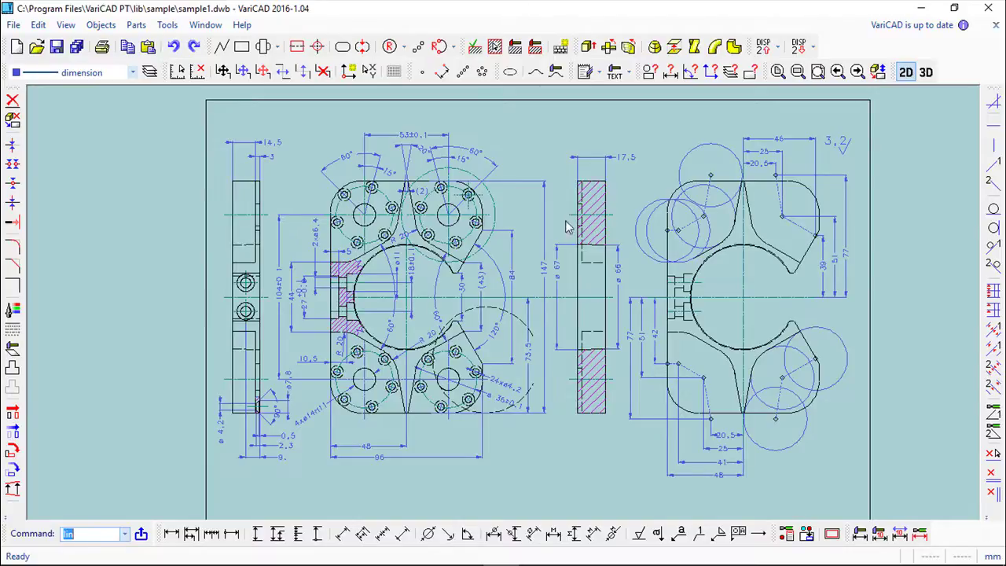
Step: Zoom in and out on the clamp drawing, then pan so its views fill the area
scroll(528, 243, up, 1)
scroll(530, 248, down, 2)
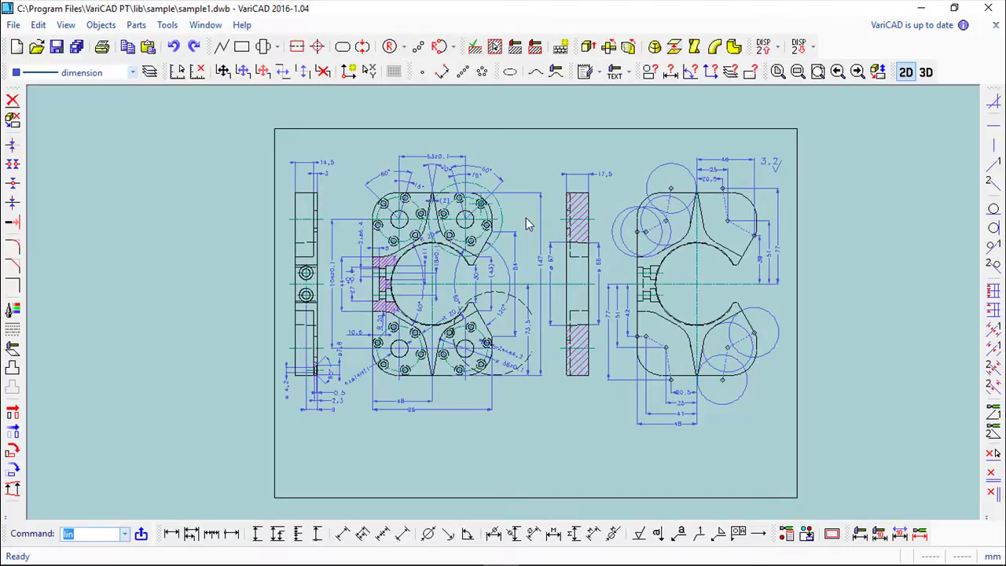
scroll(526, 222, up, 4)
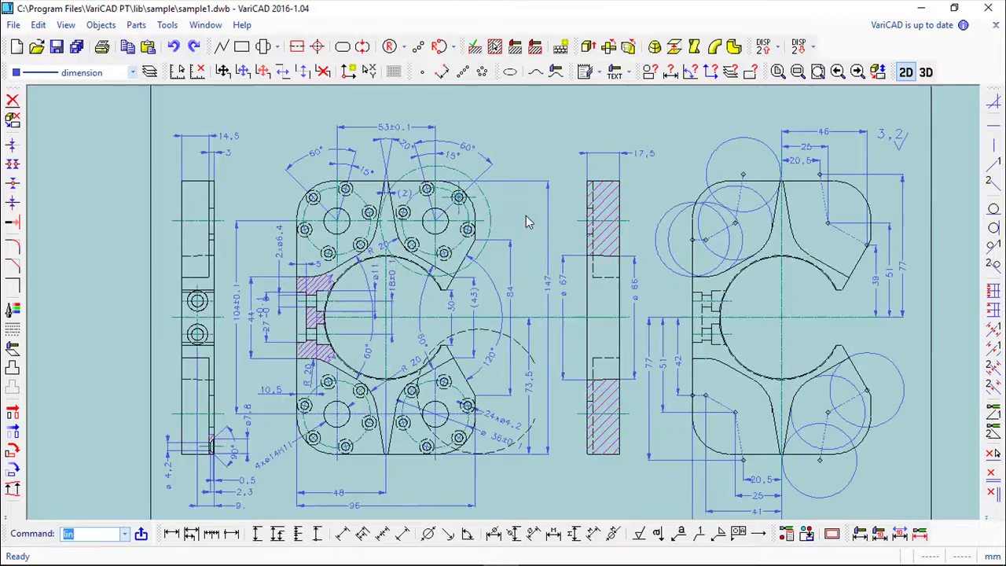
scroll(527, 223, down, 3)
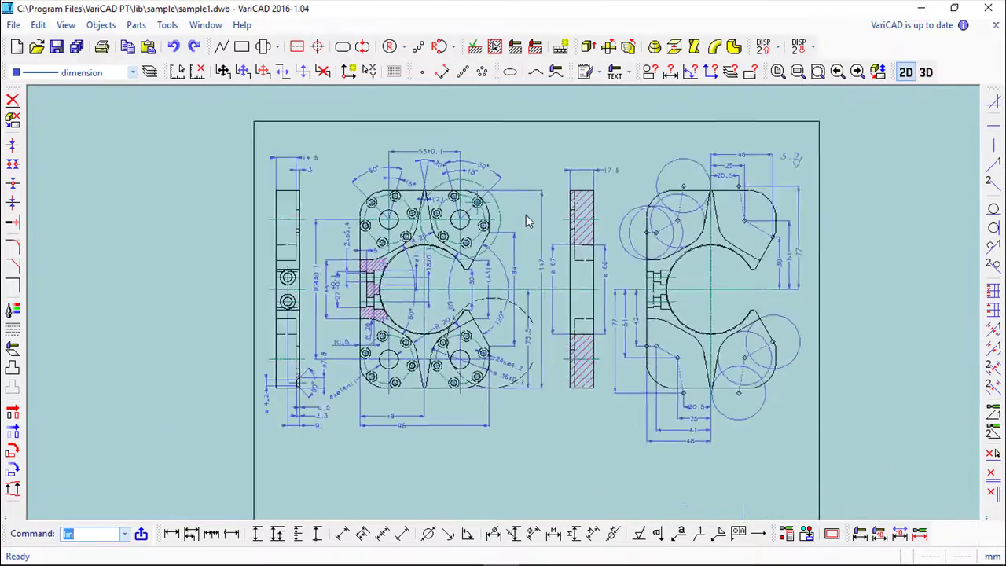
scroll(528, 220, up, 1)
scroll(524, 215, up, 1)
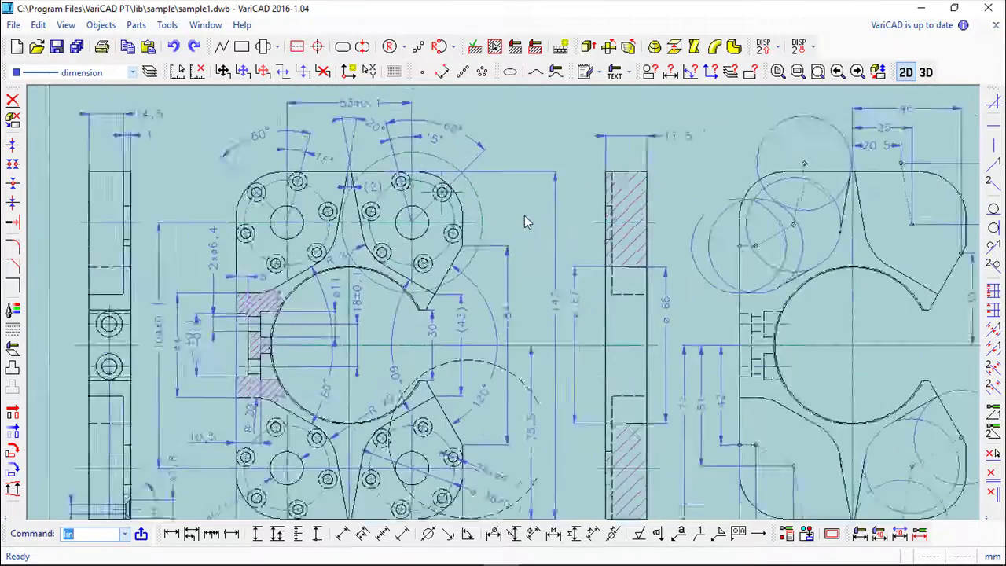
scroll(524, 215, down, 2)
scroll(523, 215, up, 1)
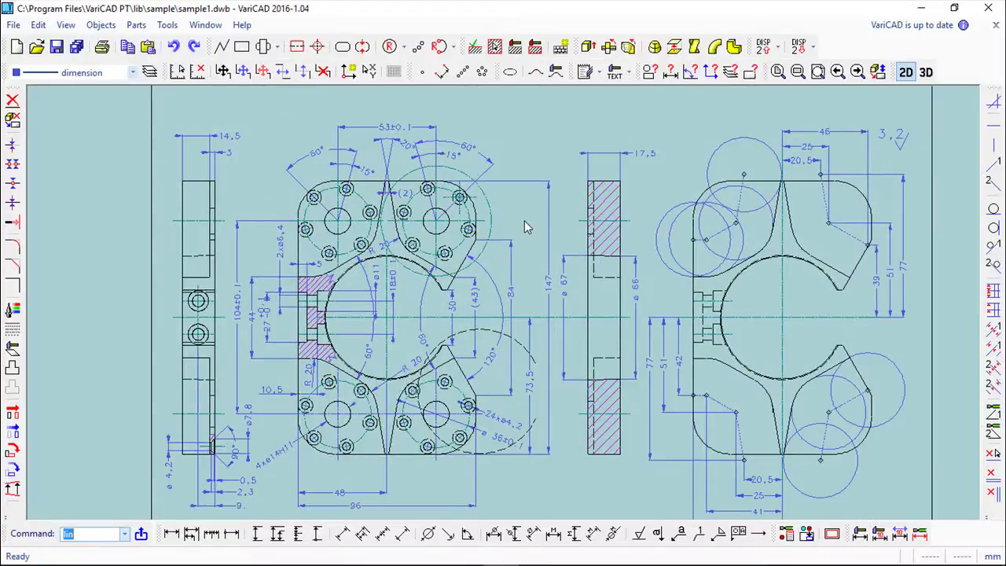
mouse_move(525, 220)
middle_down()
mouse_move(345, 266)
mouse_move(510, 228)
mouse_move(557, 193)
mouse_move(479, 224)
middle_up()
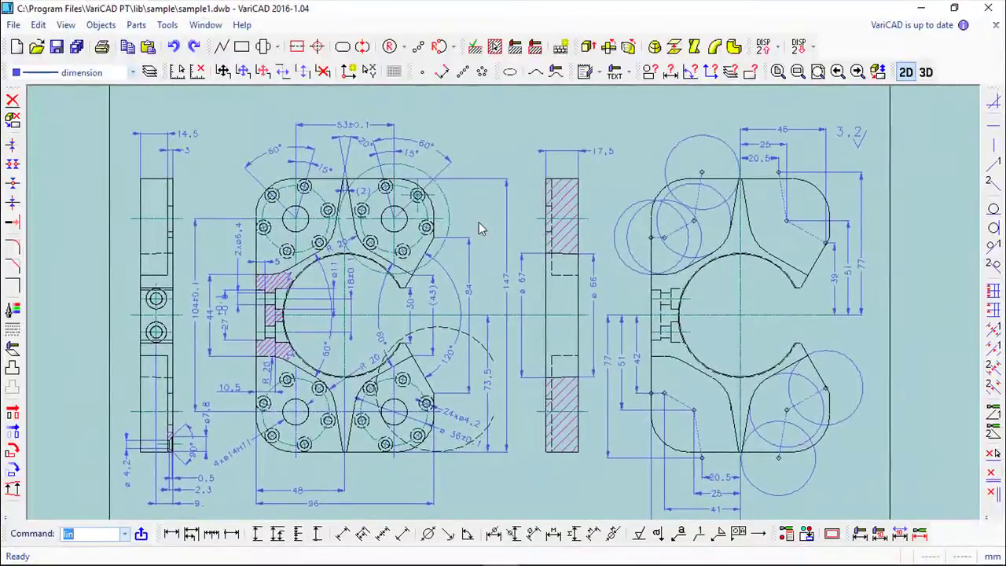
Step: Draw one diagonal line from left of the side view down to its bottom, then end the command
click(222, 50)
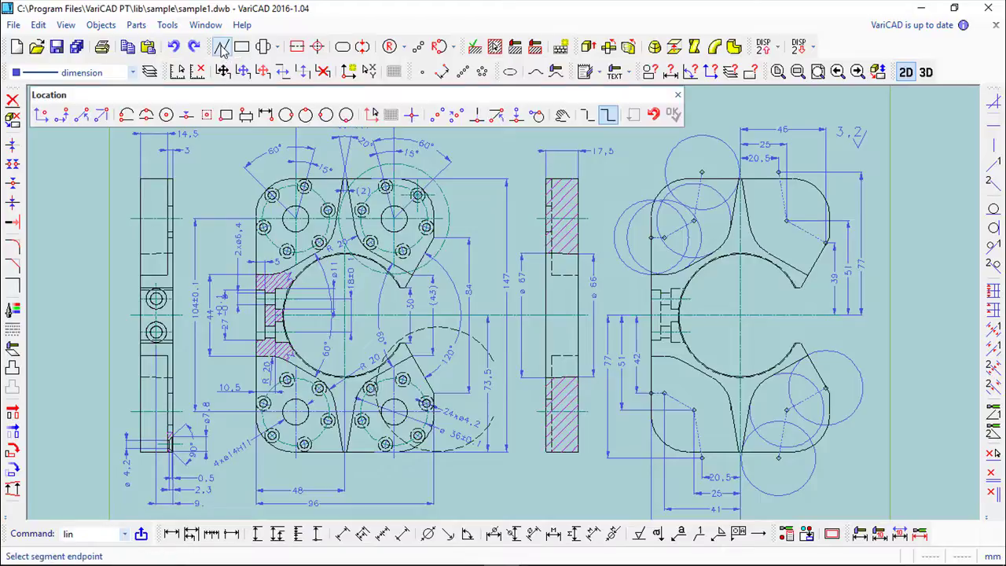
click(68, 223)
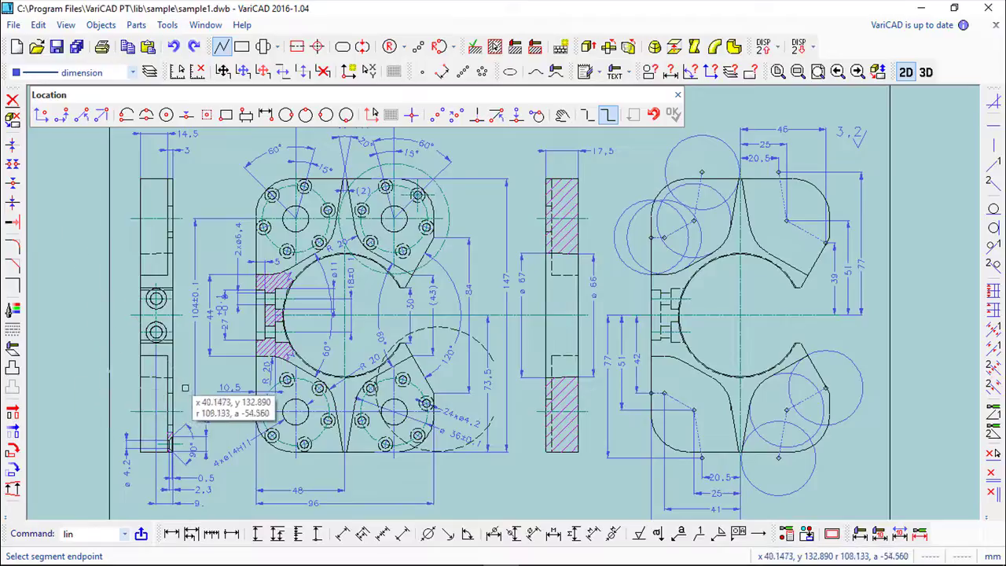
click(233, 372)
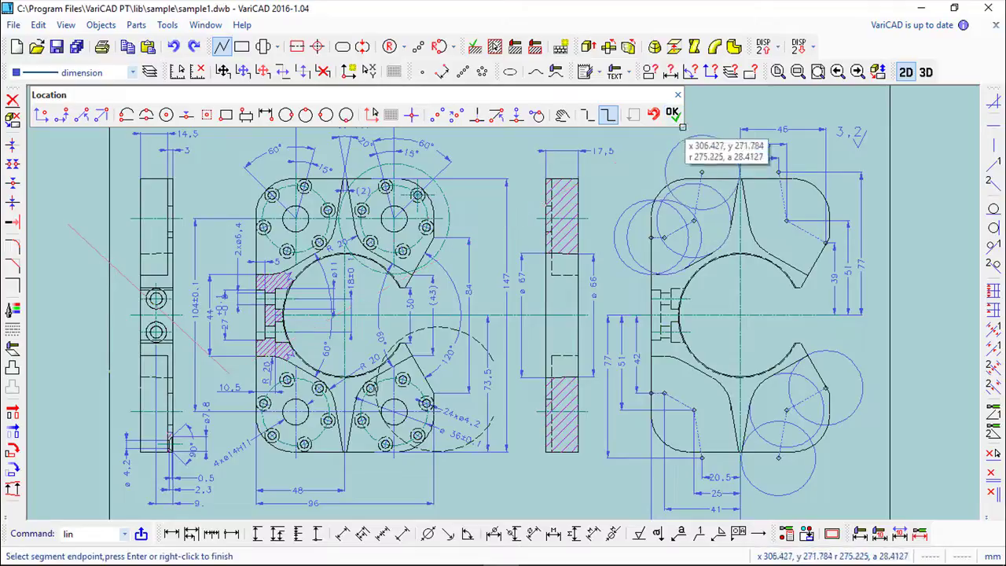
right_click(481, 210)
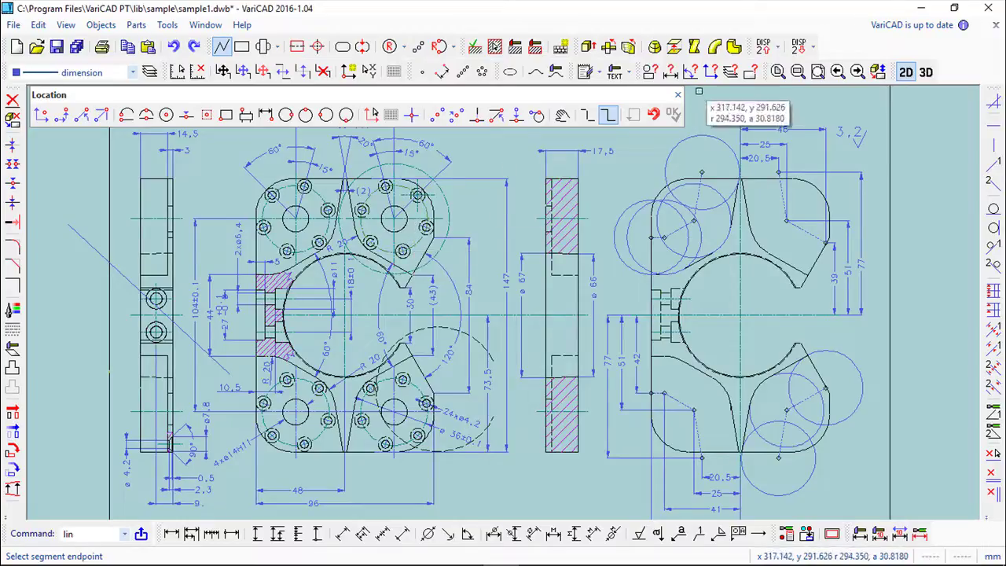
click(677, 96)
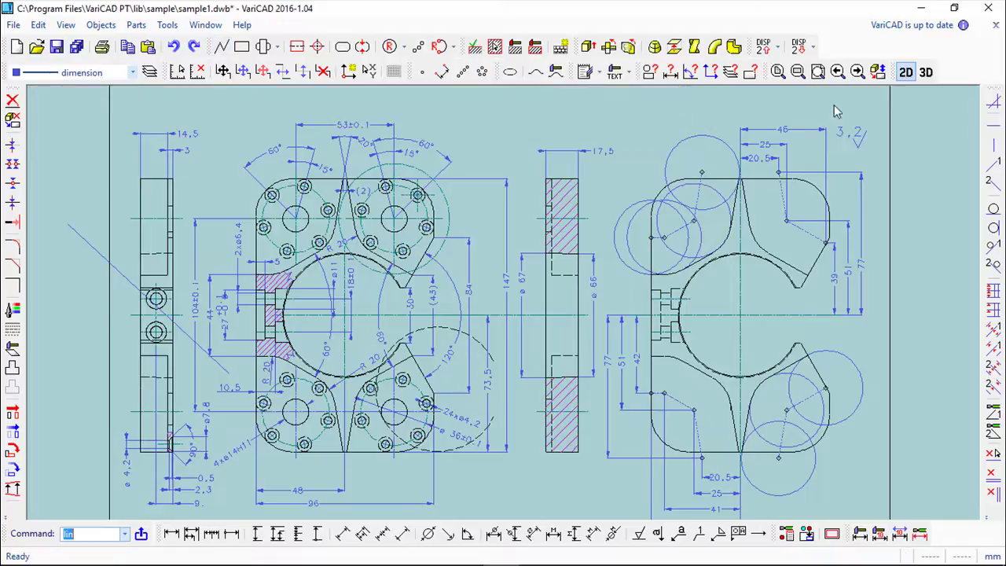
Step: Switch to the clamp's 3D solid model and orbit it to a new viewing angle
click(926, 71)
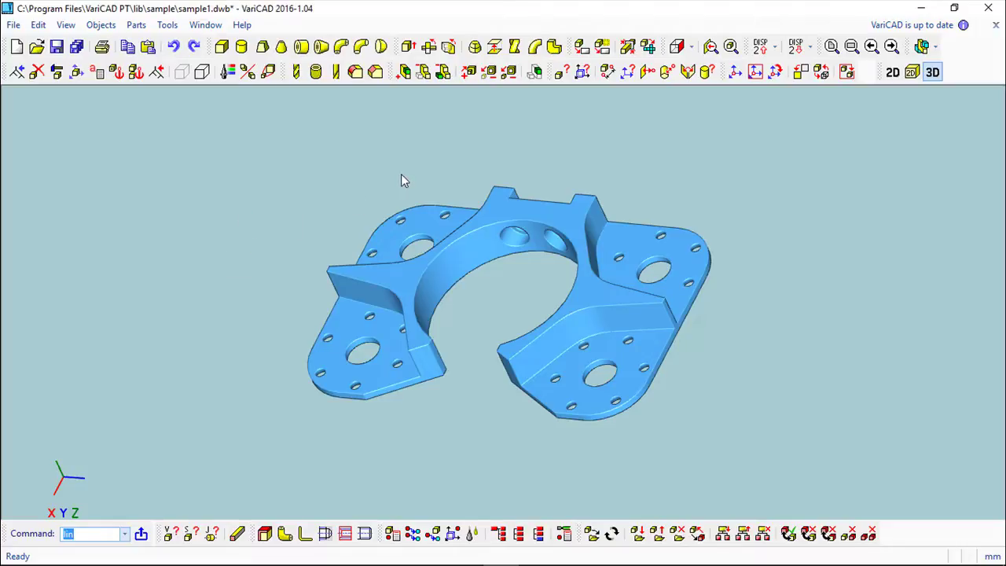
key(Left)
key(Left)
middle_drag(365, 183, 339, 309)
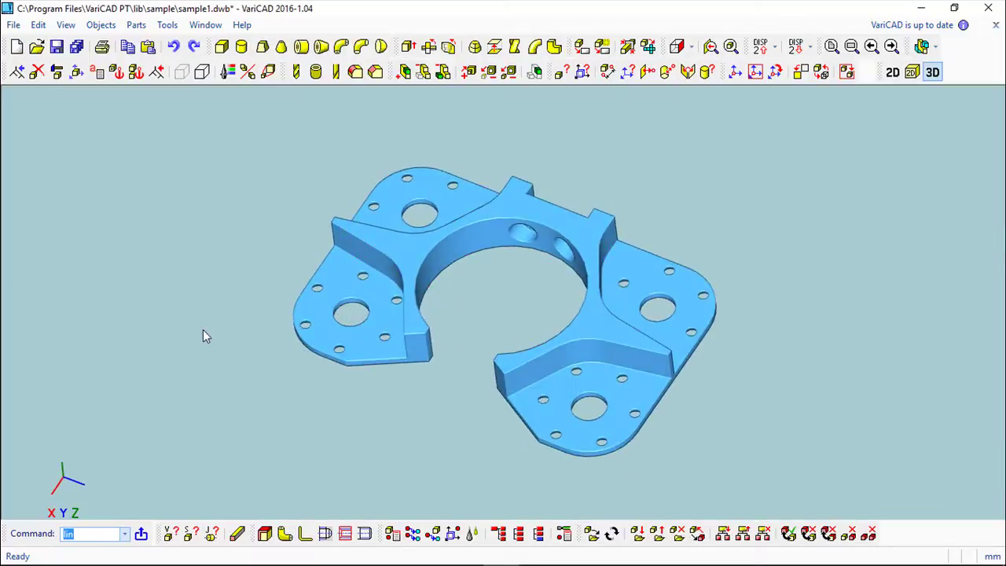
middle_drag(202, 329, 188, 312)
Step: Drag two empty selection windows in the viewport beside the clamp
click(187, 312)
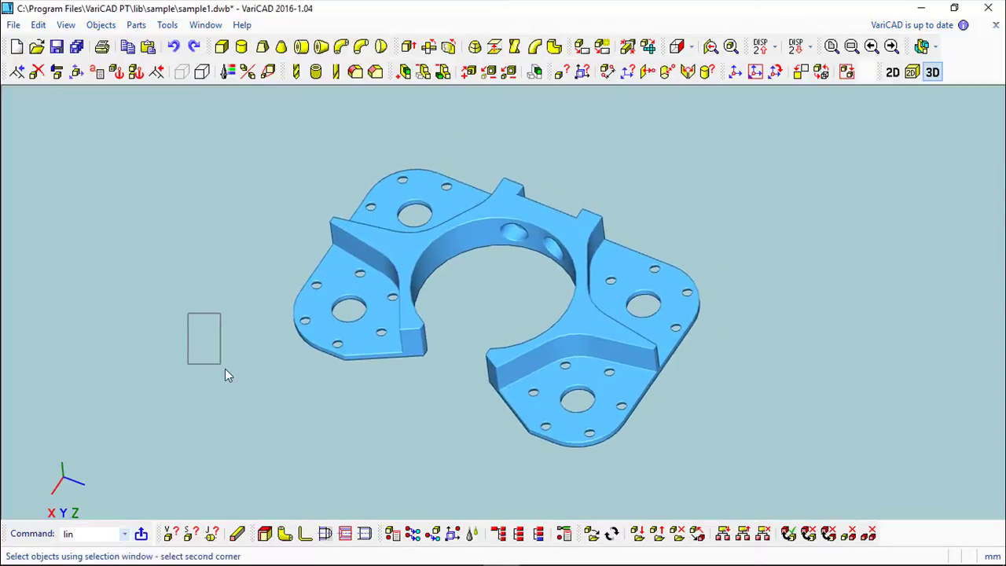
click(426, 474)
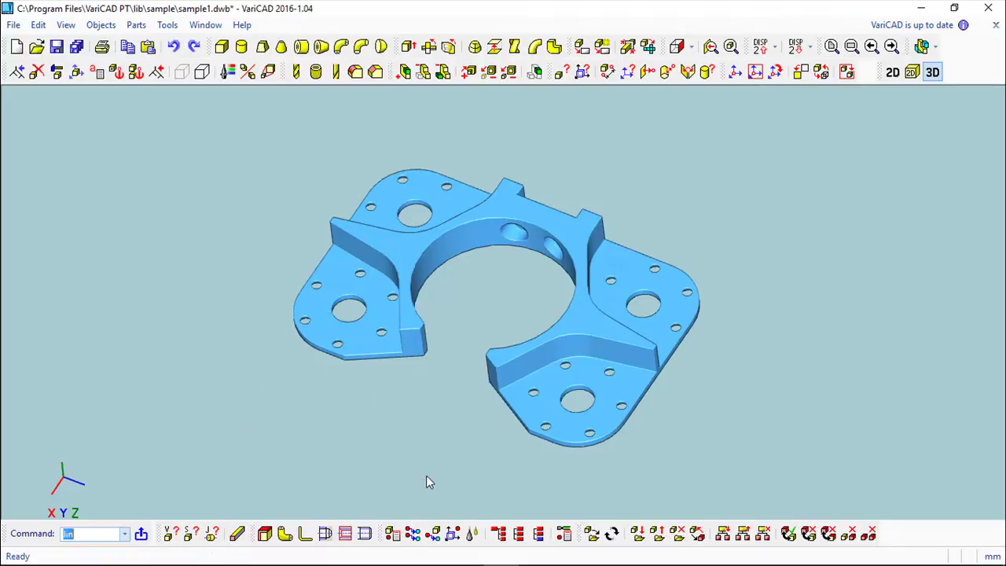
click(245, 151)
click(672, 441)
click(221, 48)
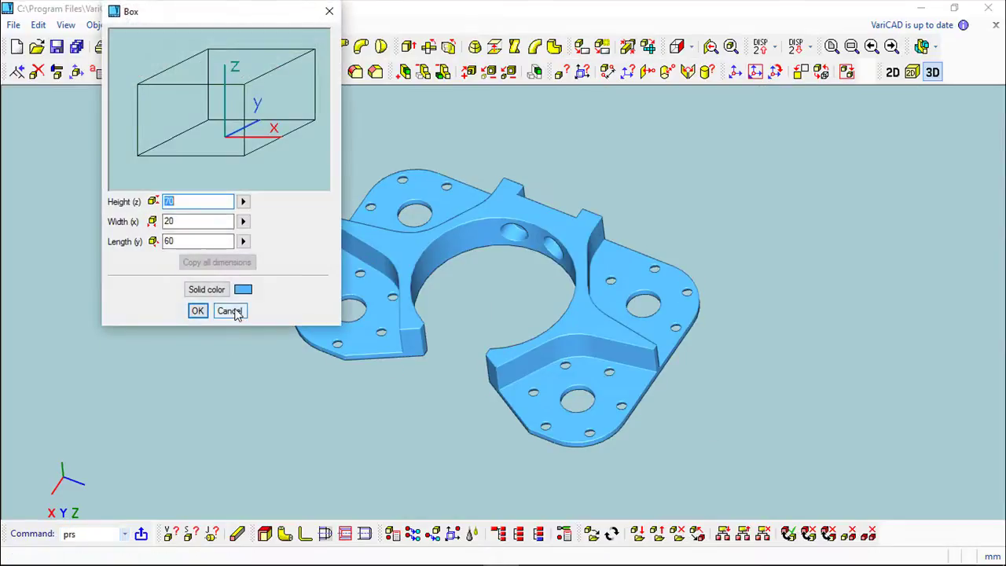
click(235, 314)
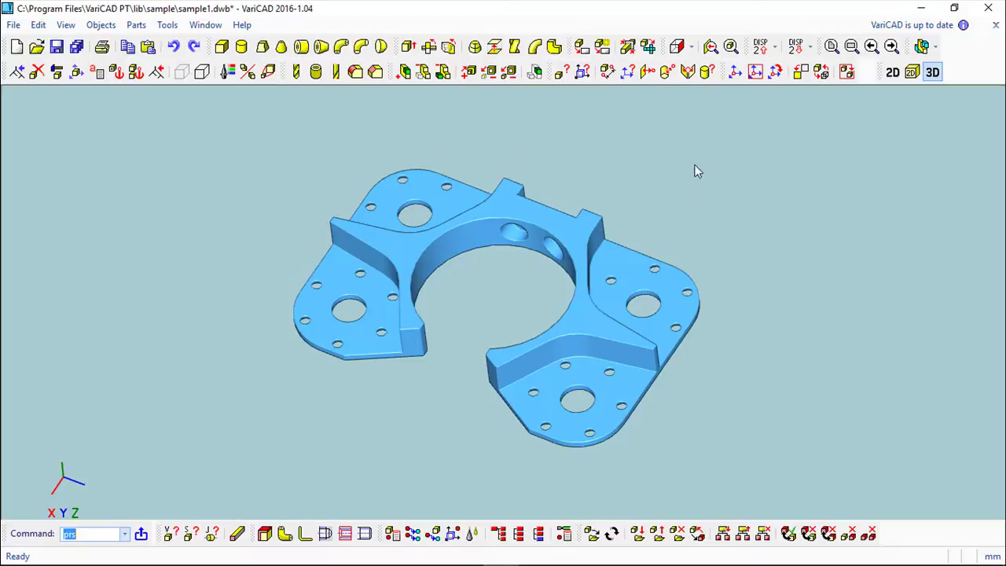
Step: Show and dismiss the 3D view's shortcut menu, then bring up the mouse_english Symbology slide in Photo Viewer
right_click(709, 204)
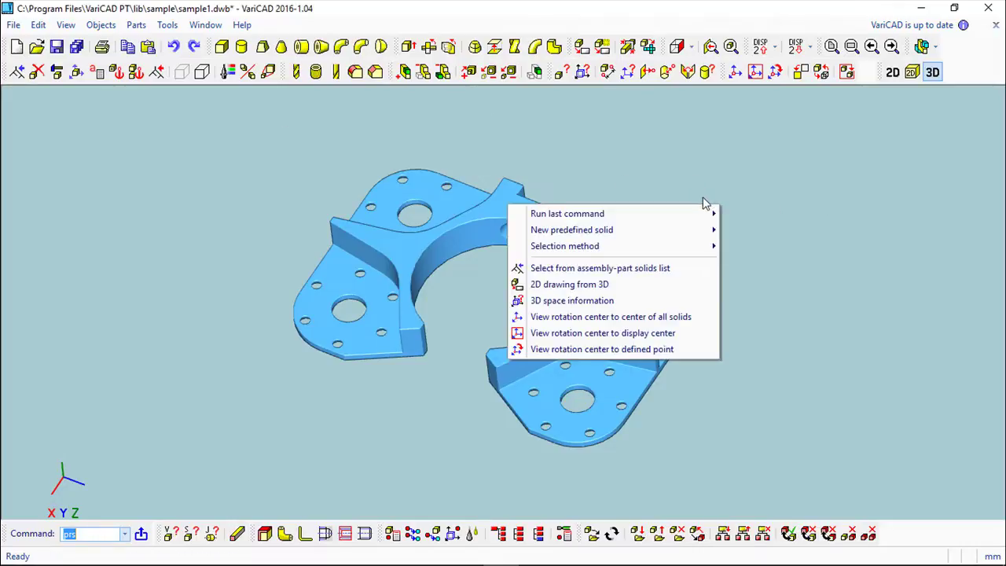
mouse_move(534, 217)
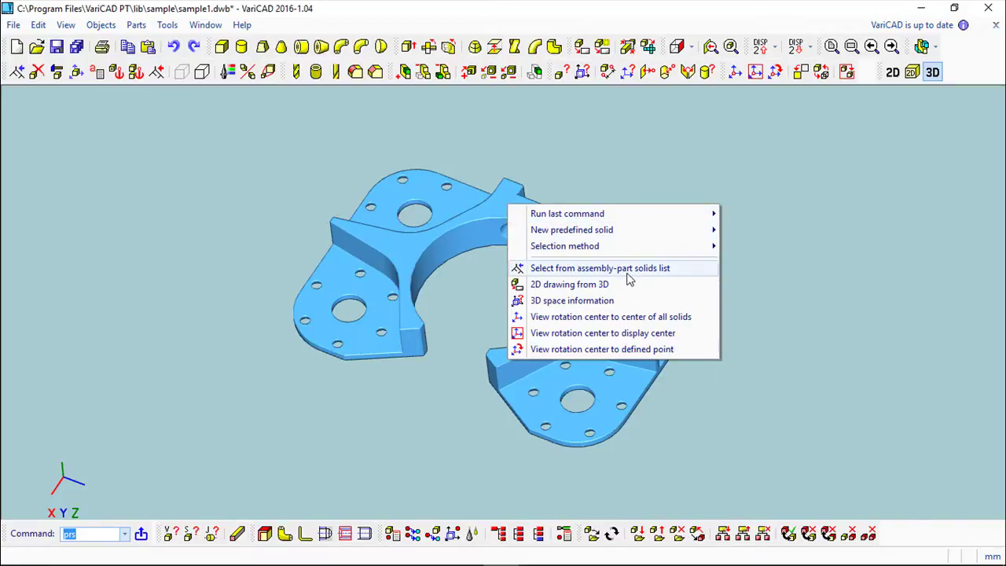
mouse_move(662, 215)
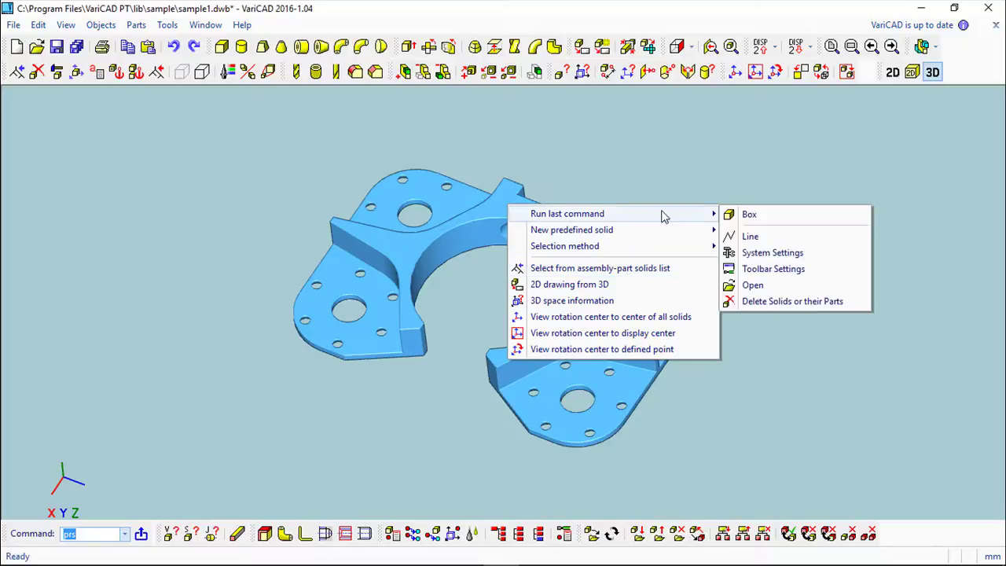
key(Escape)
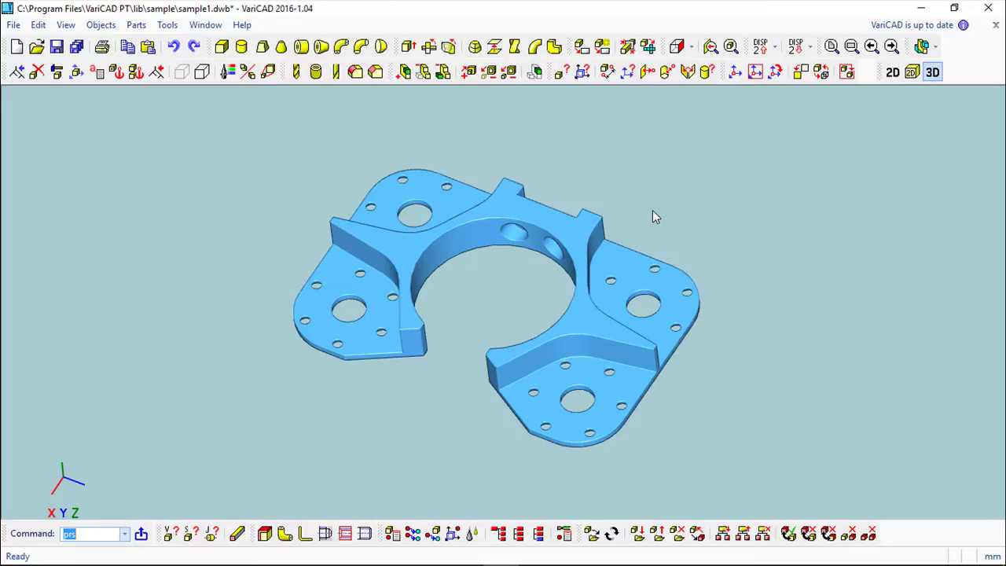
click(536, 550)
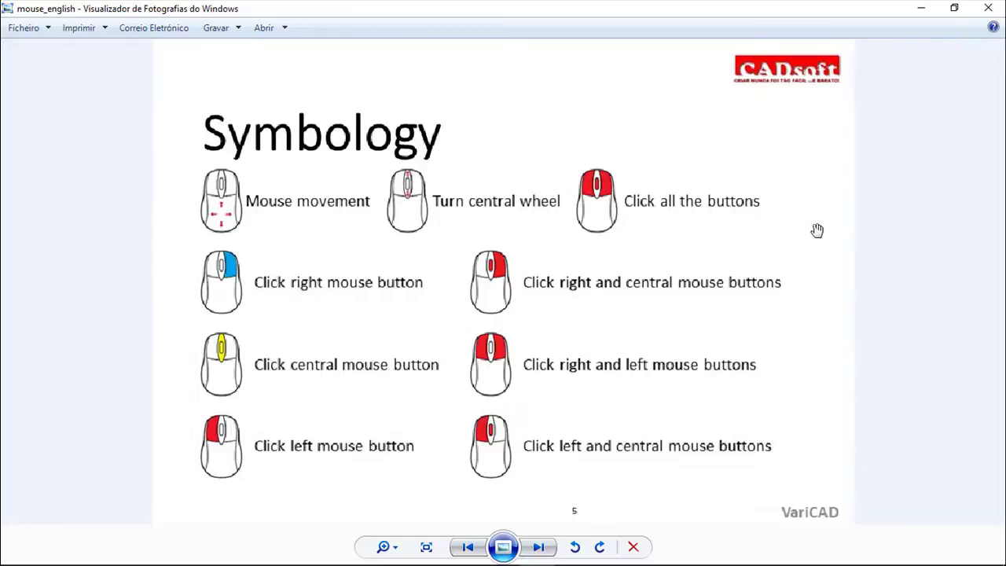
Step: Scroll the mouse_english slide to fit its nine mouse symbols in the Photo Viewer window
scroll(817, 230, down, 1)
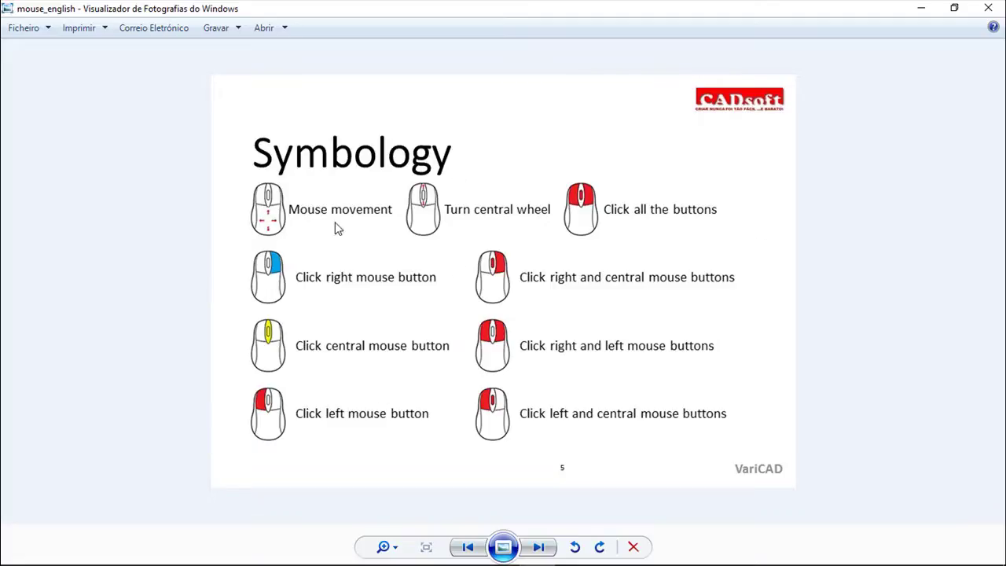
click(500, 559)
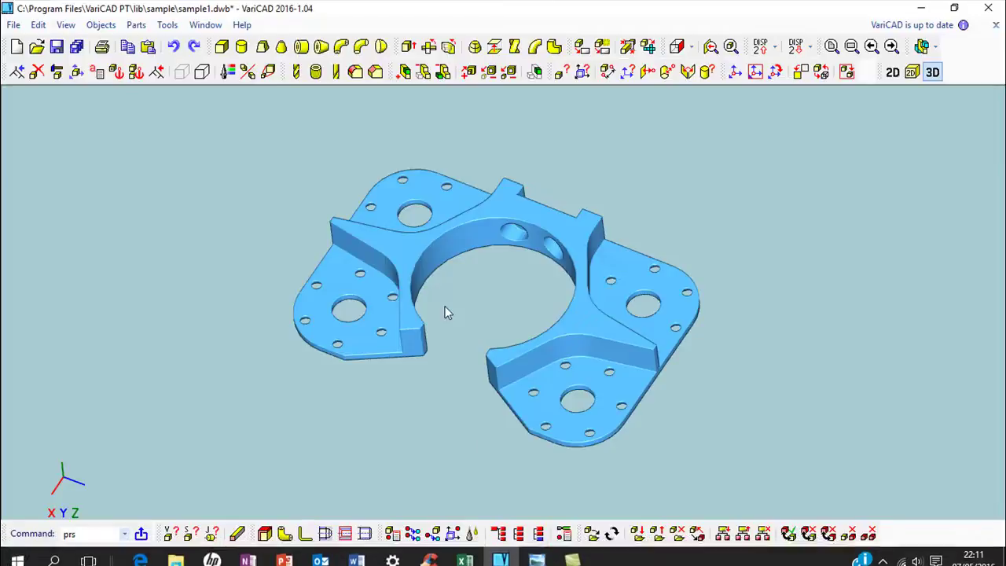